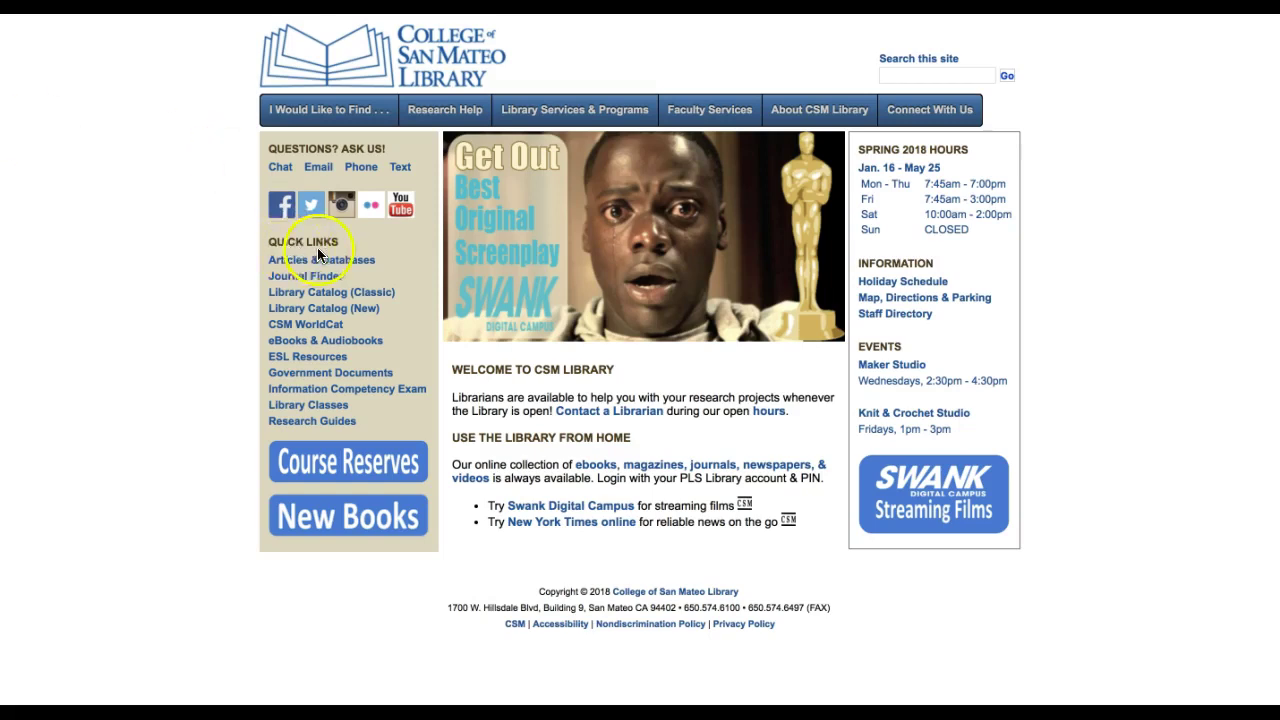
- Go to the library's Articles & Databases page and show the ALL DATABASES (A-Z) list
click(313, 110)
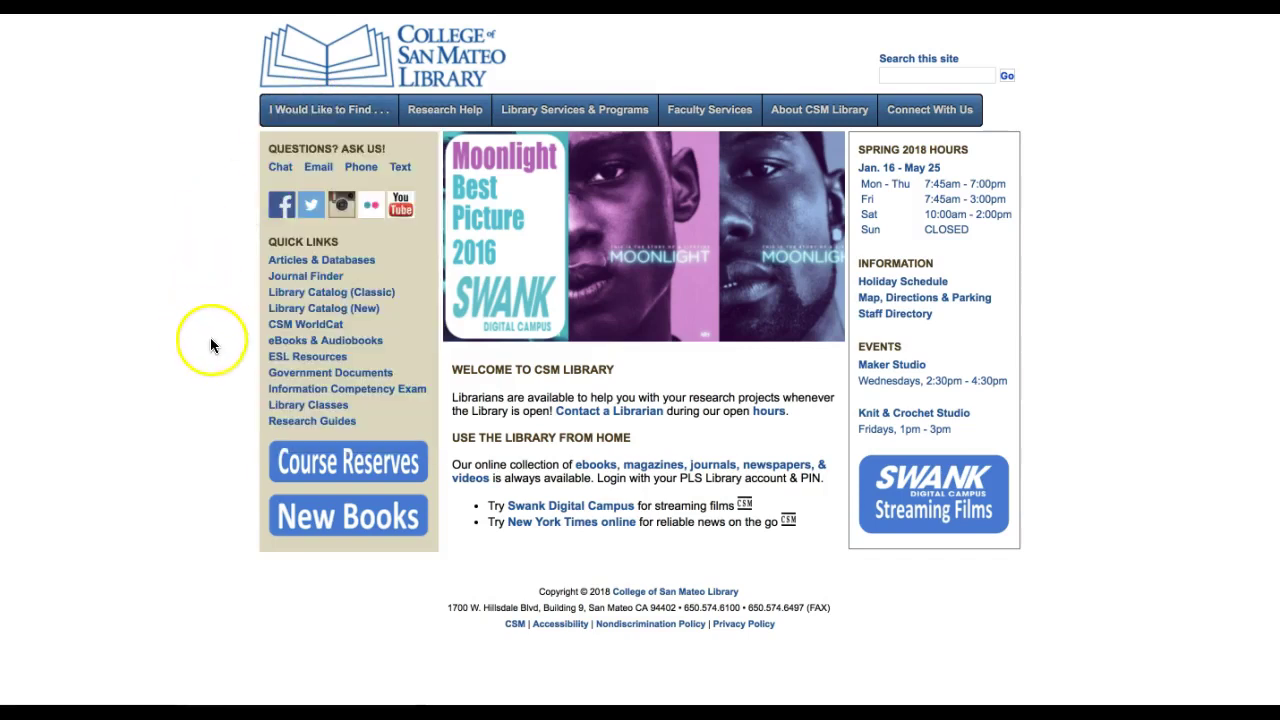
click(293, 262)
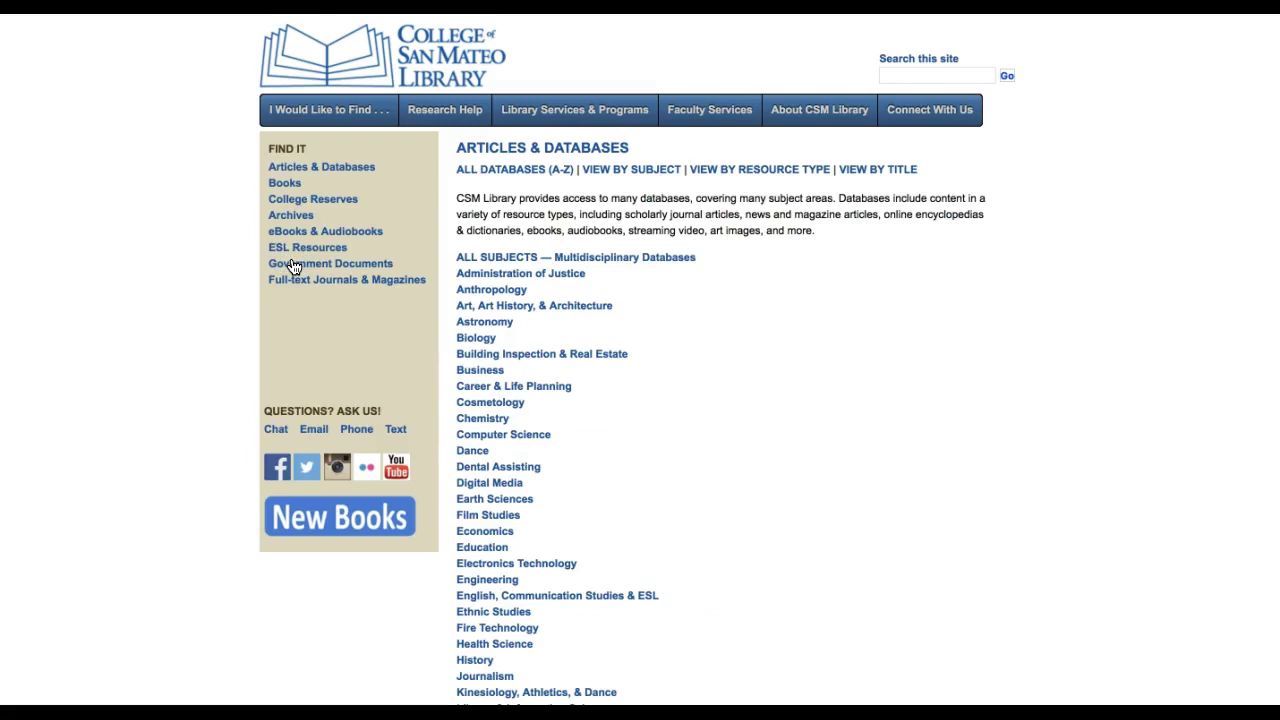
click(500, 174)
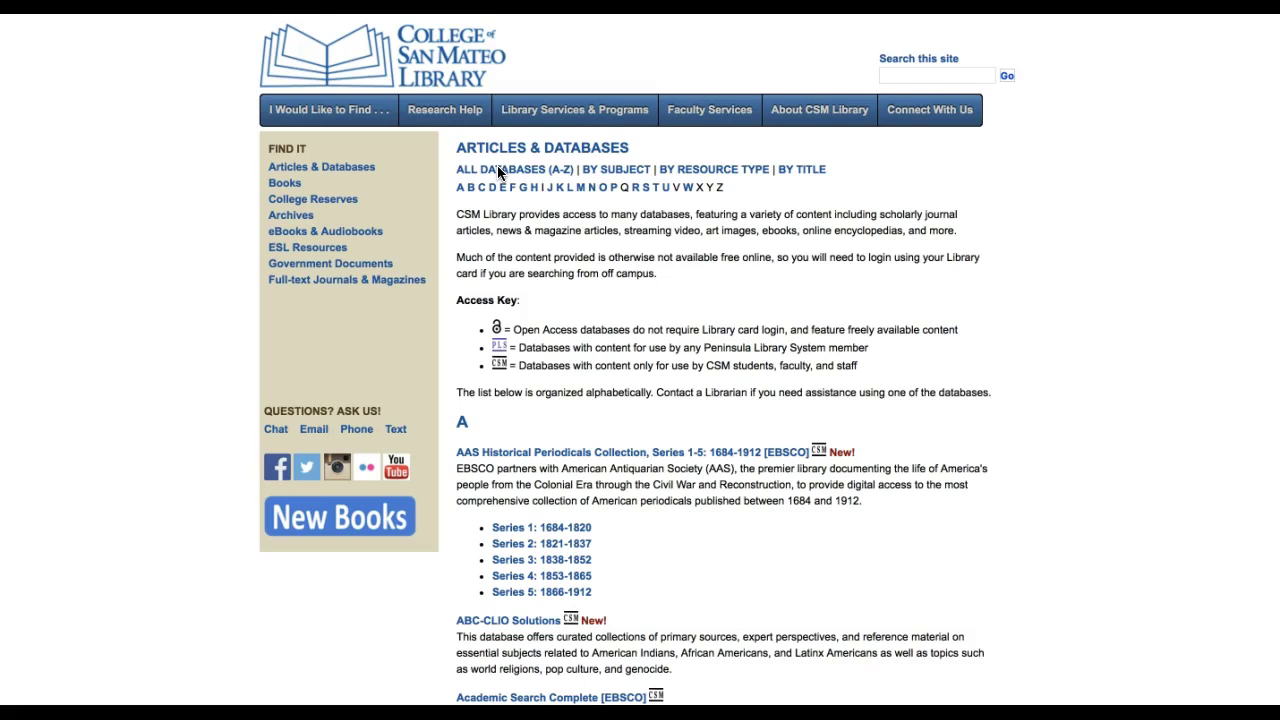
- Jump to the E section of the database list and open EBSCO News Databases
click(502, 186)
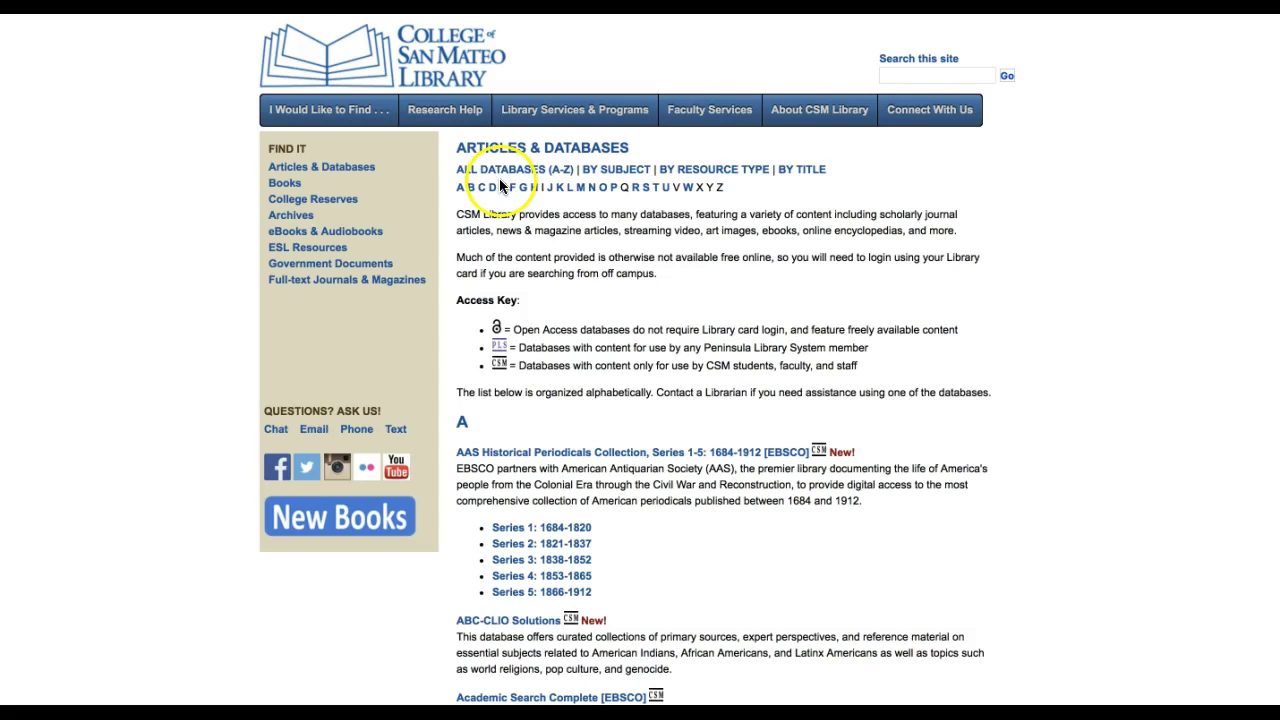
click(505, 190)
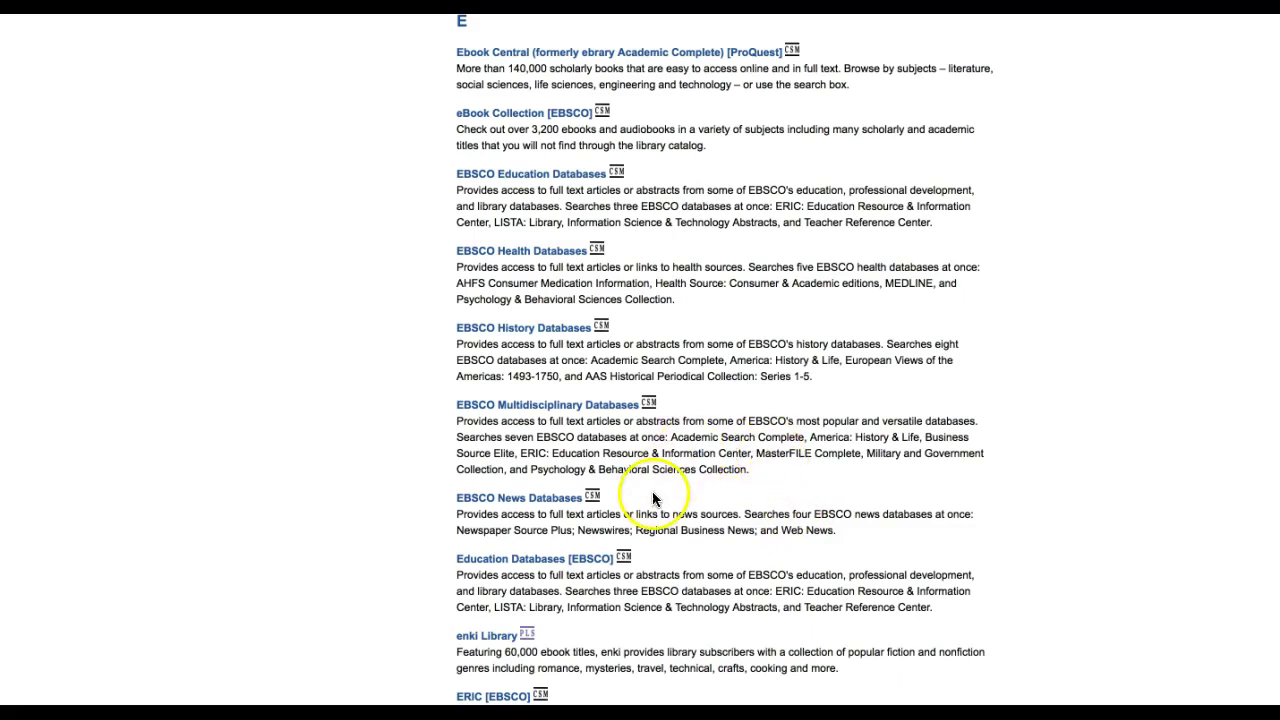
click(537, 504)
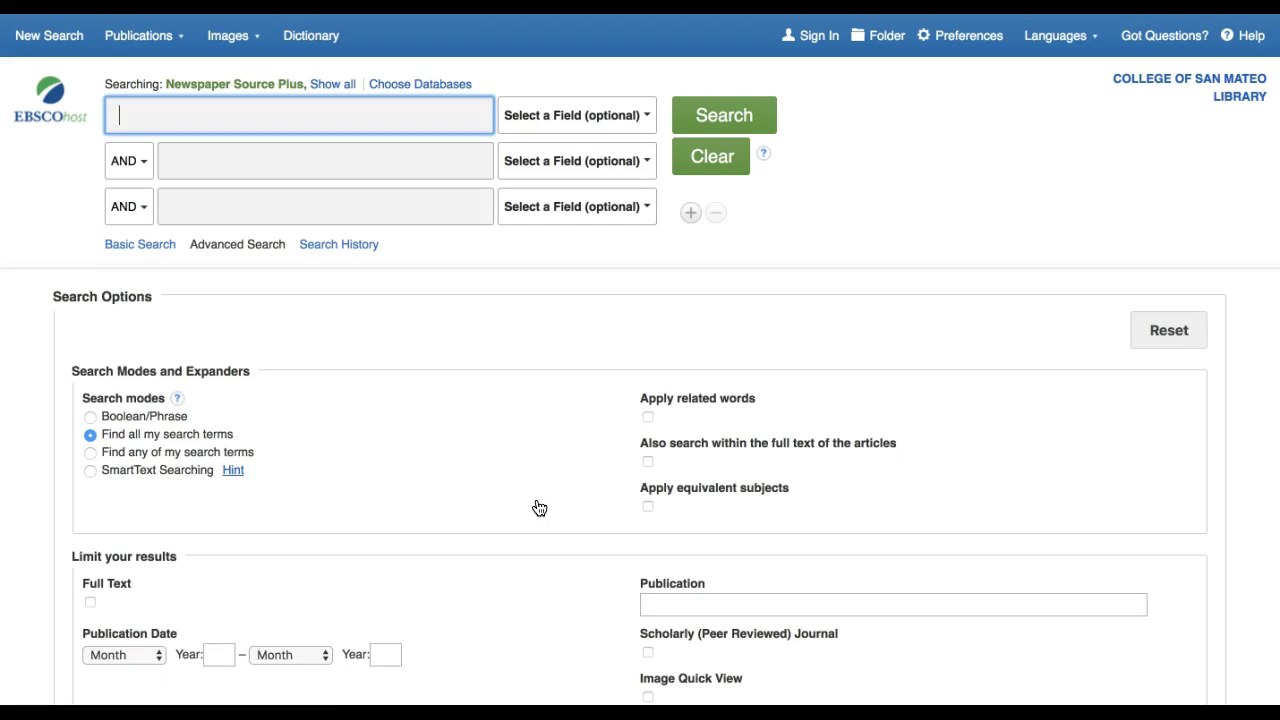
- Expand the searched-database list to see all four news databases, then collapse it again
click(330, 84)
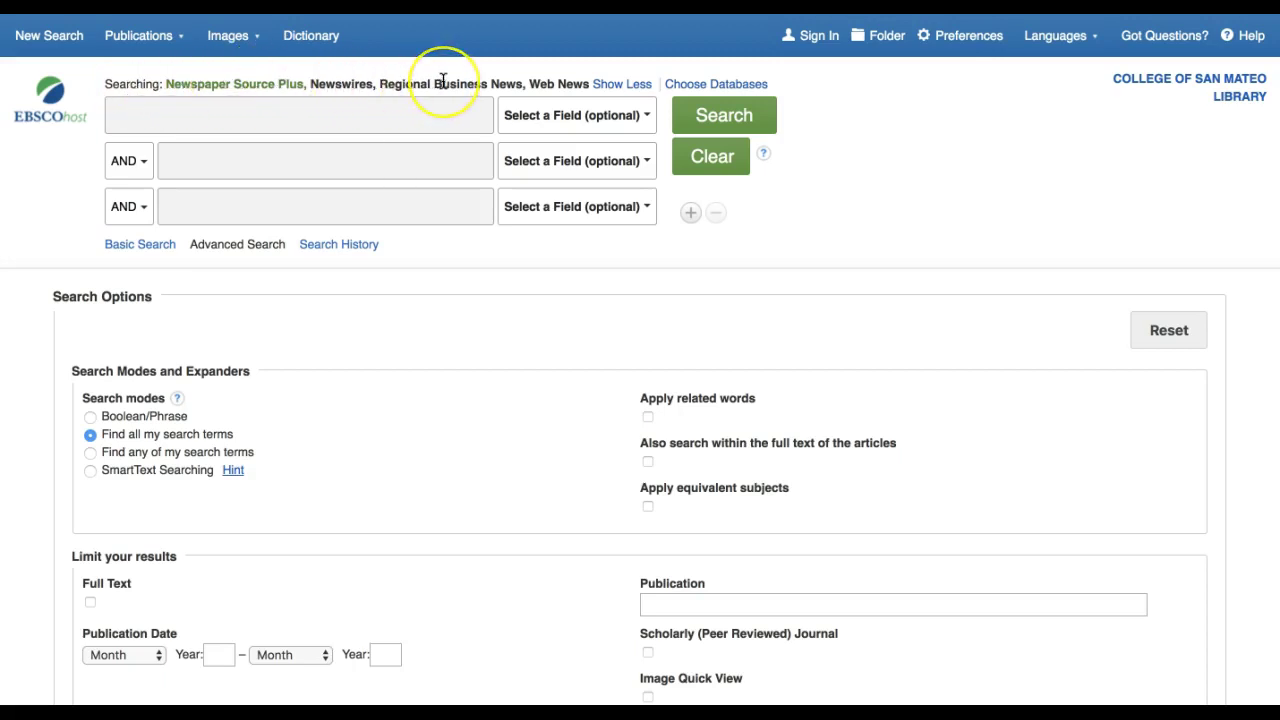
click(622, 86)
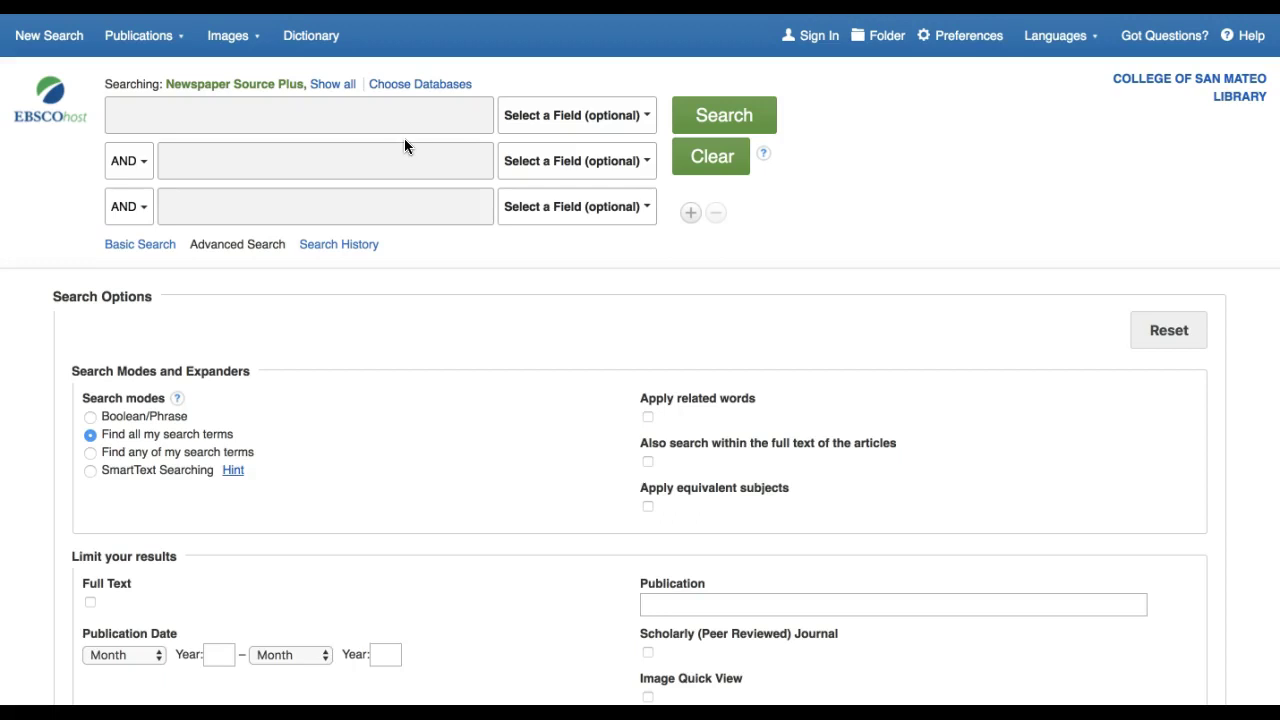
click(454, 88)
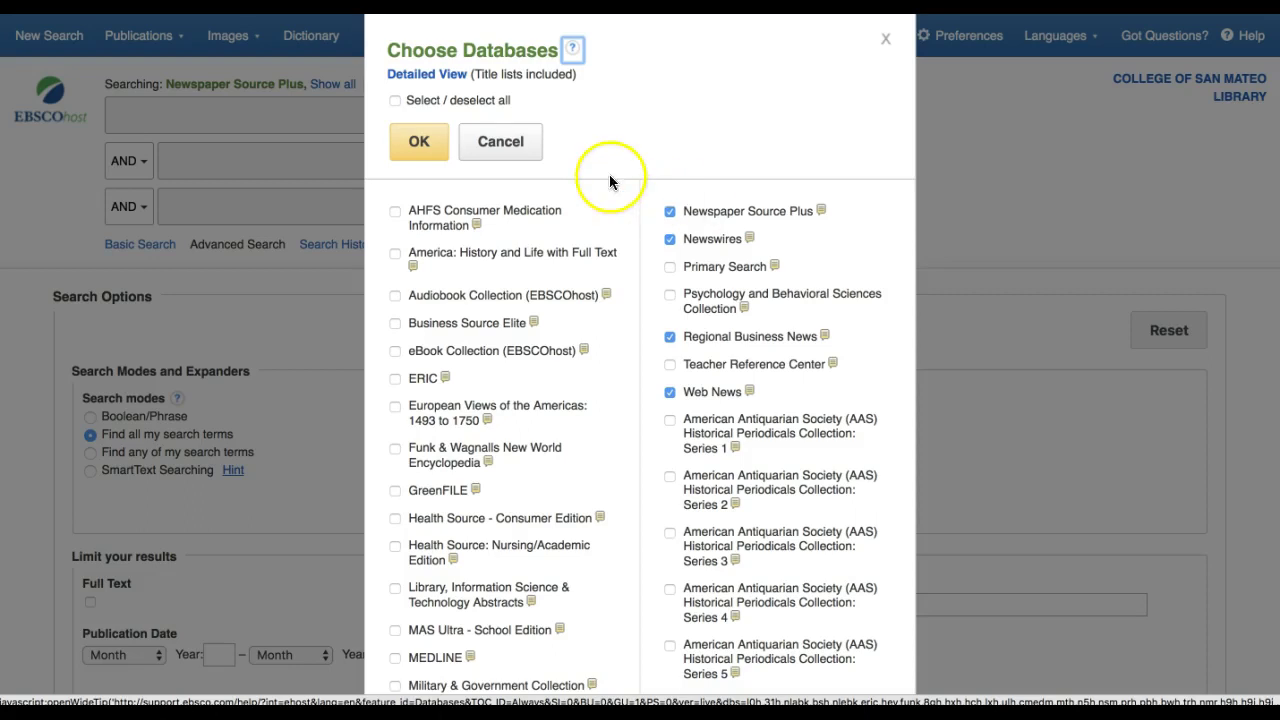
click(419, 155)
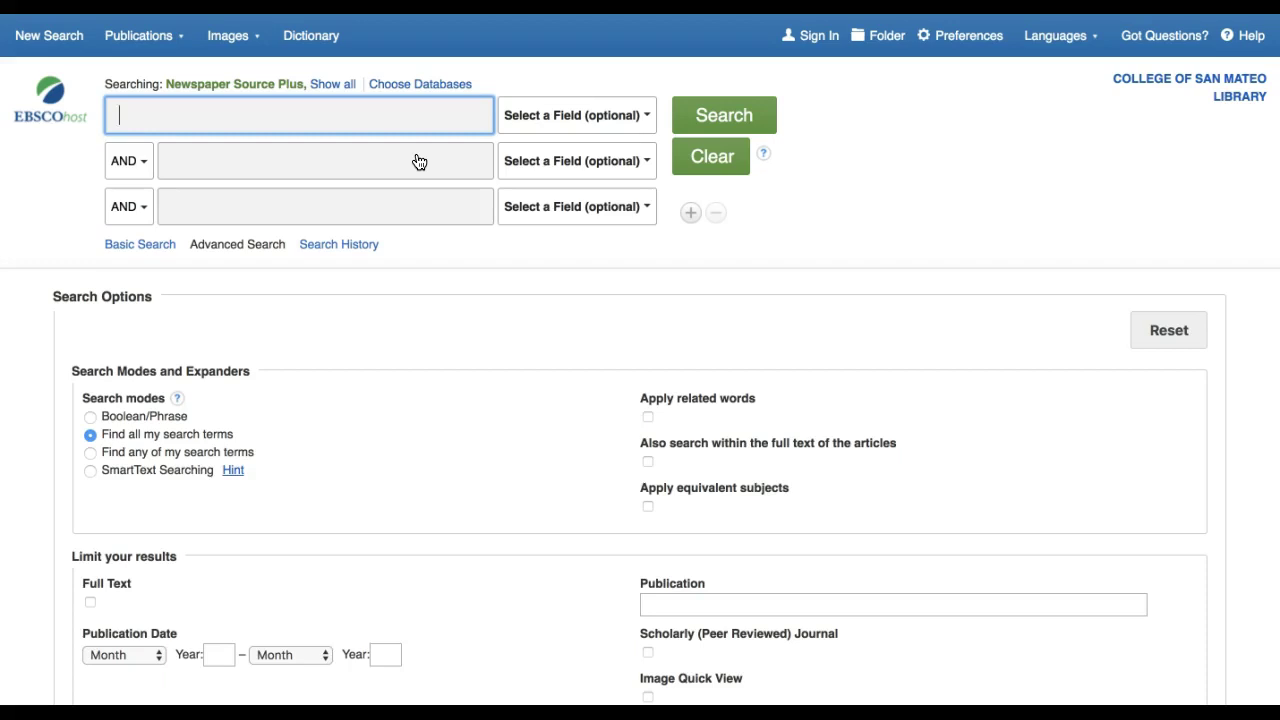
- Search for 'Kendrick Lamar' from the first search box, returning 2,858 results
click(331, 119)
text(Kendrick )
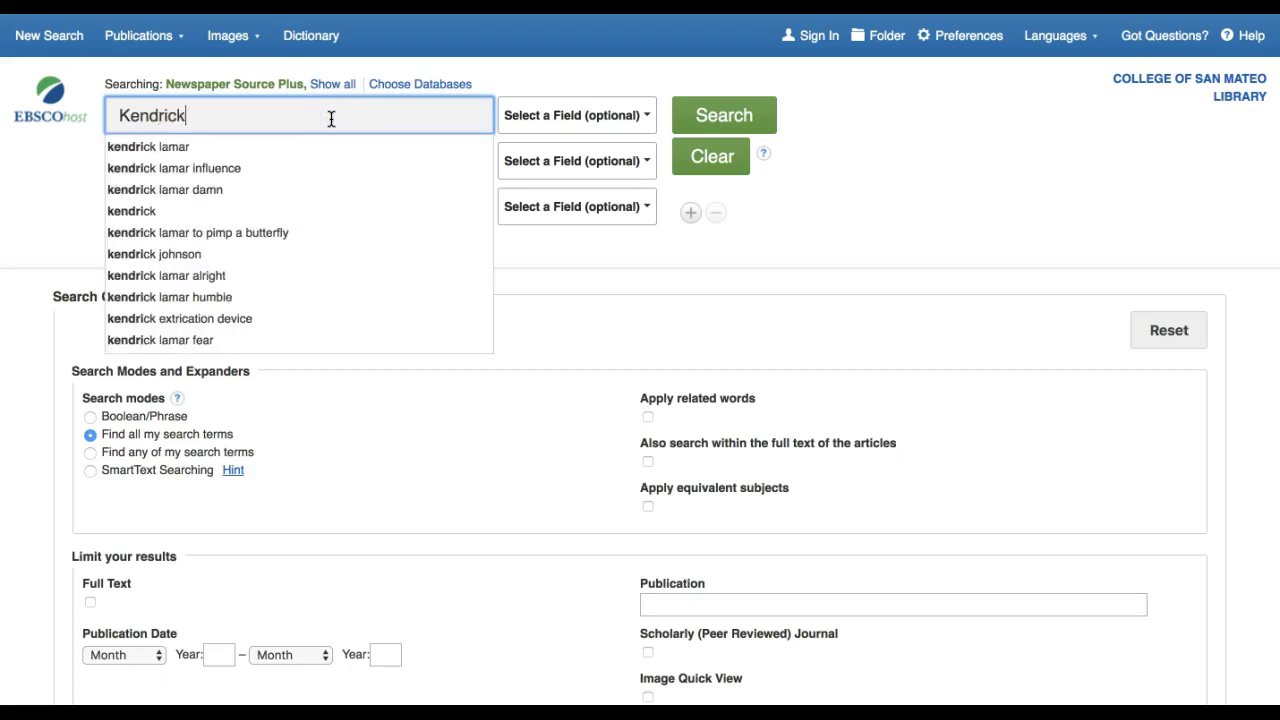
text(Lamar)
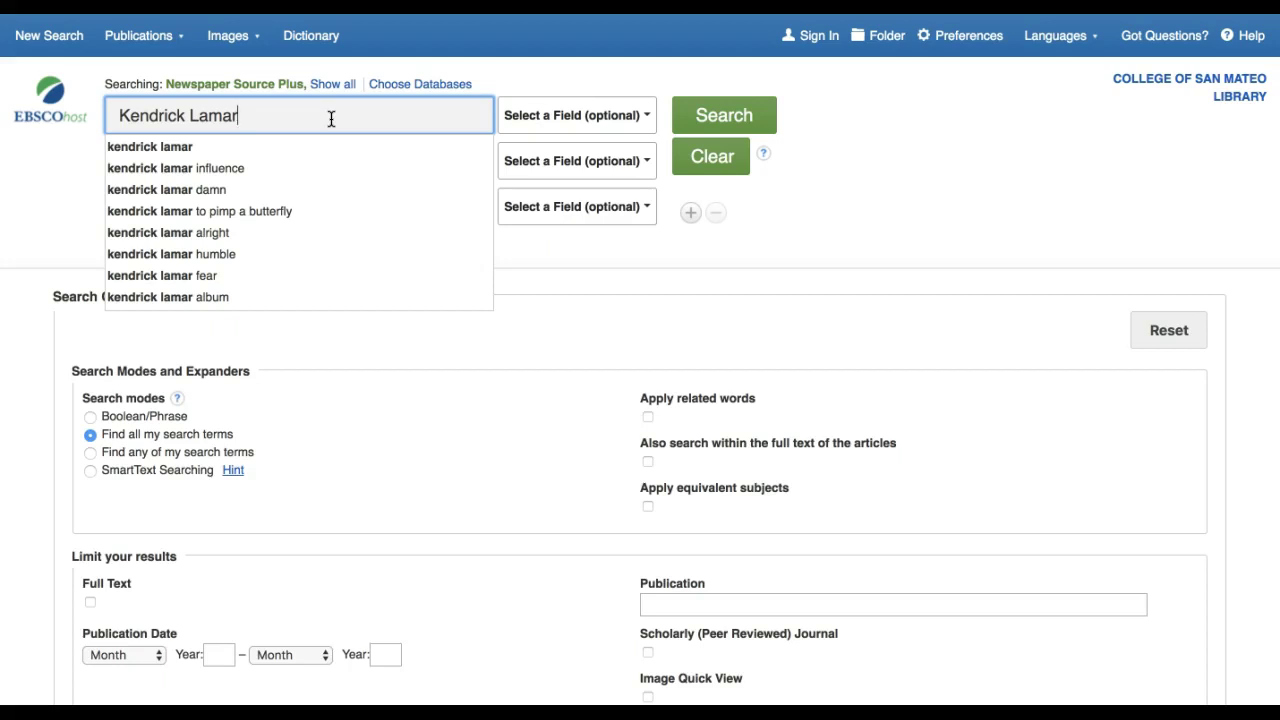
click(728, 121)
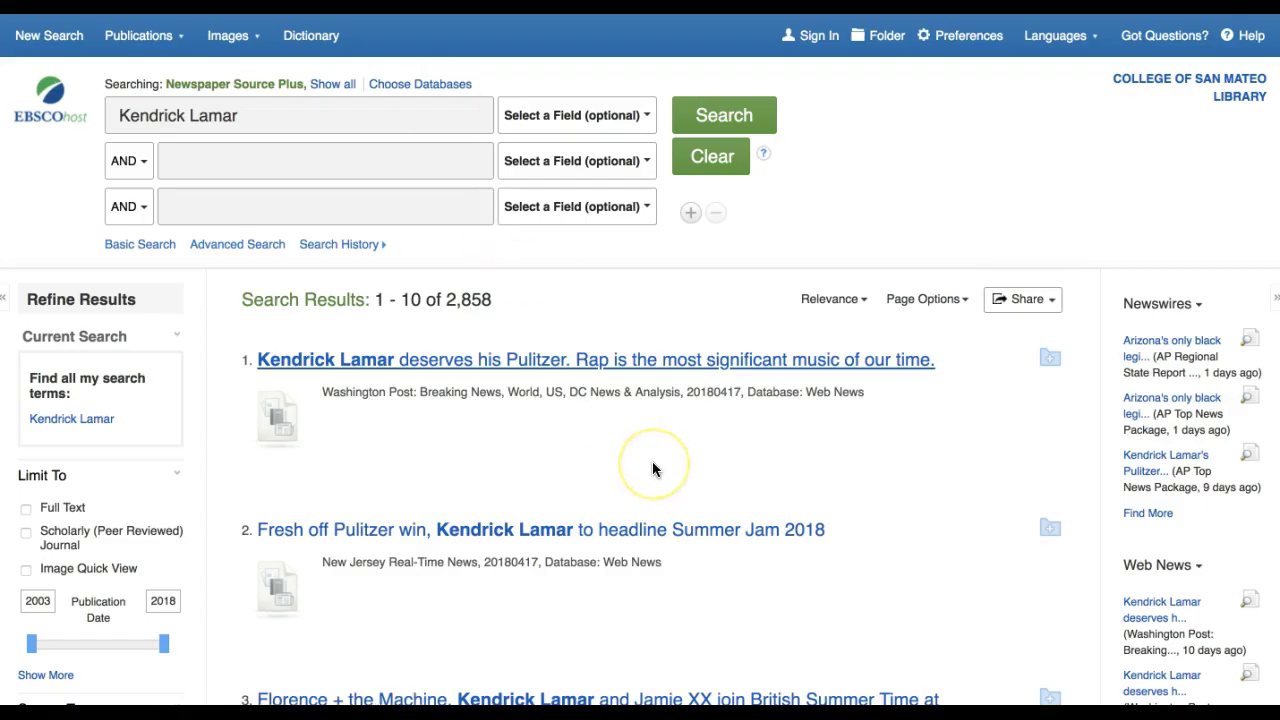
- Tick the Newspaper Source Plus database facet to cut results to 2,187
scroll(191, 545, down, 5)
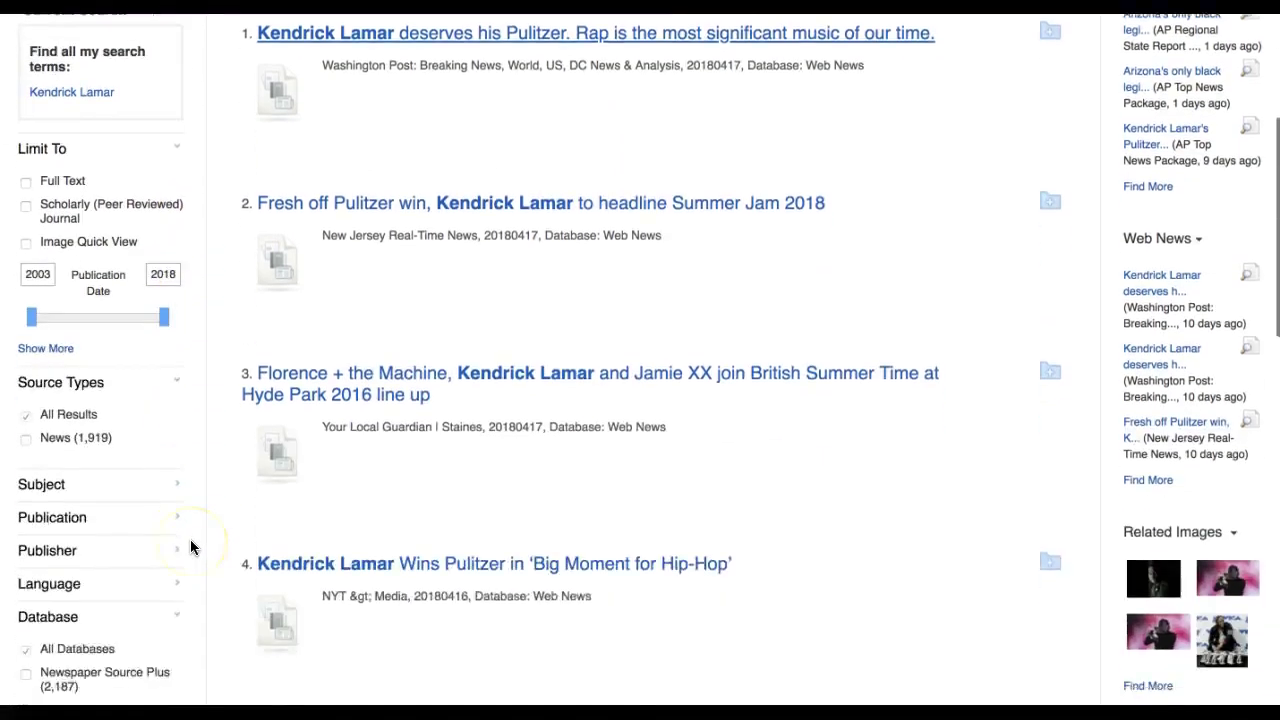
scroll(192, 547, down, 5)
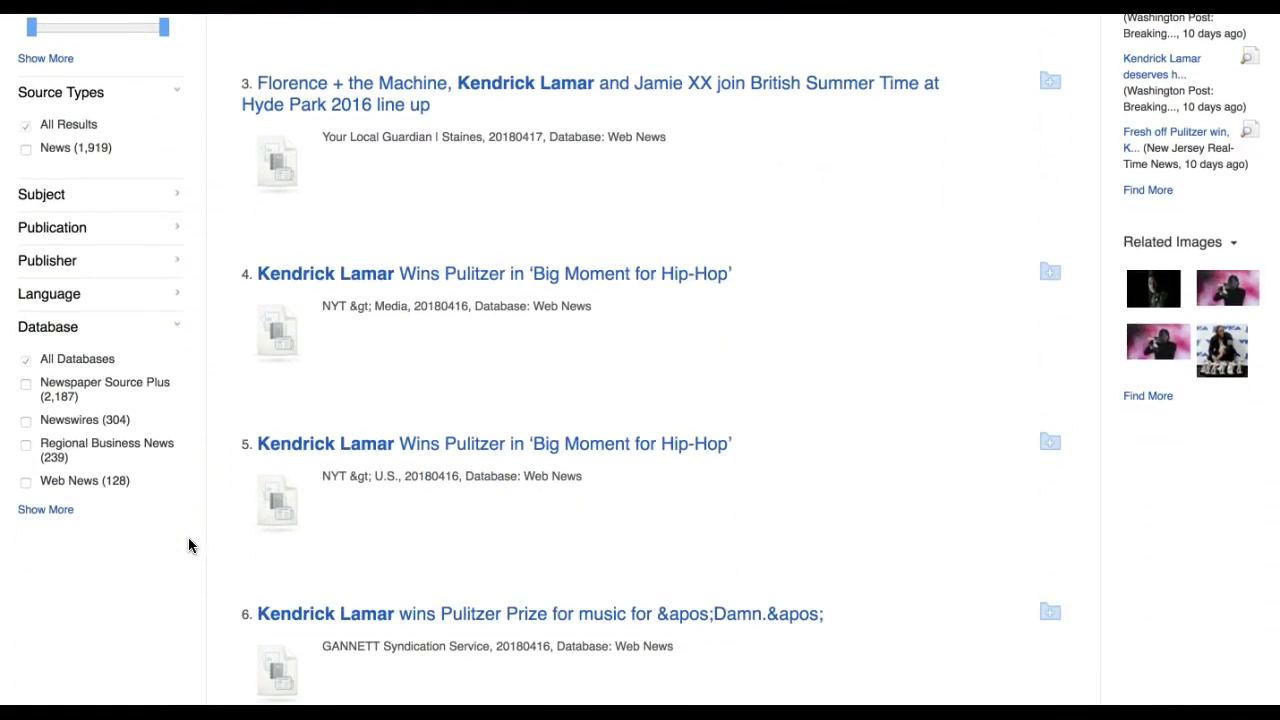
click(26, 388)
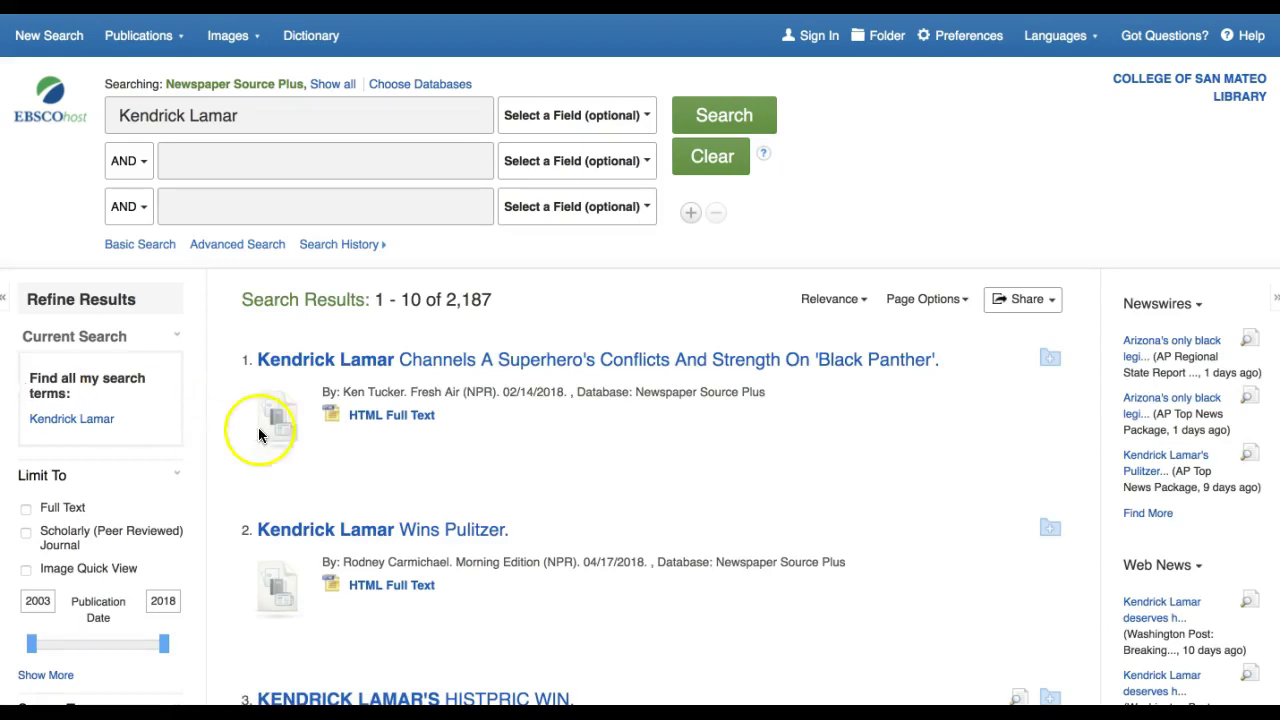
- Open the detailed record of the NPR Fresh Air 'Black Panther' transcript
click(563, 361)
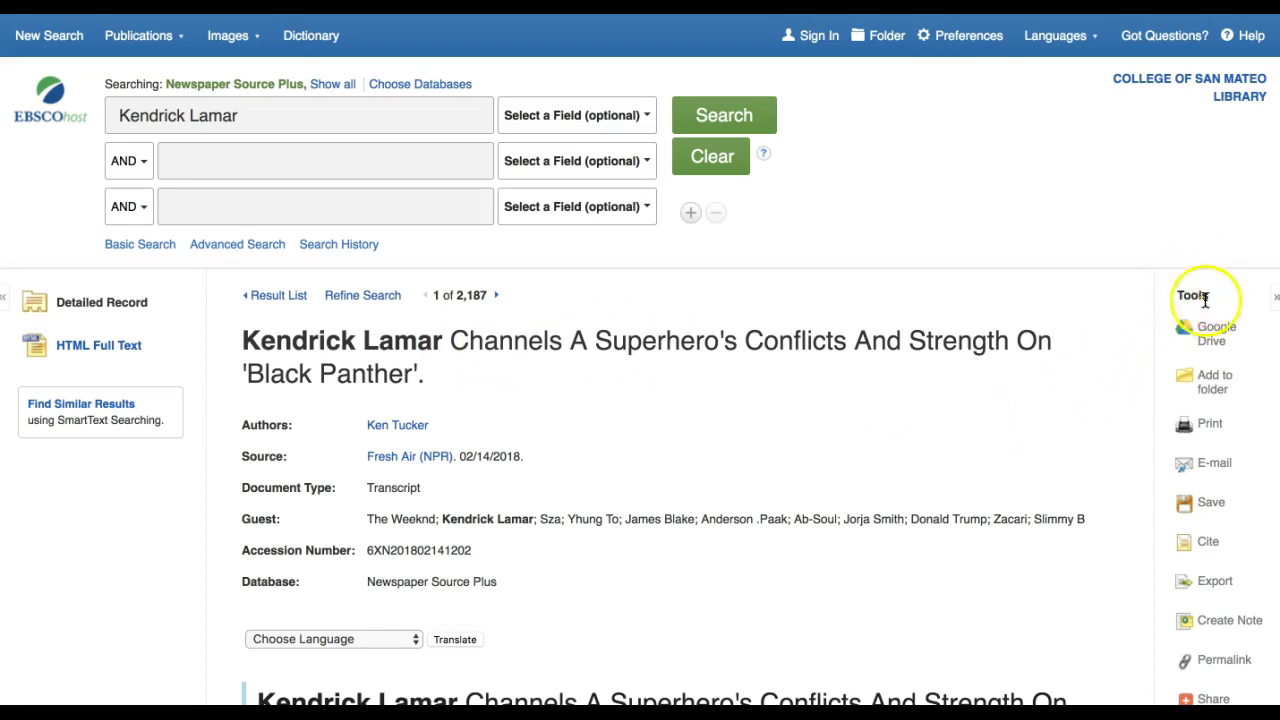
- Copy the article's APA reference from the Cite citation formats list
click(1208, 545)
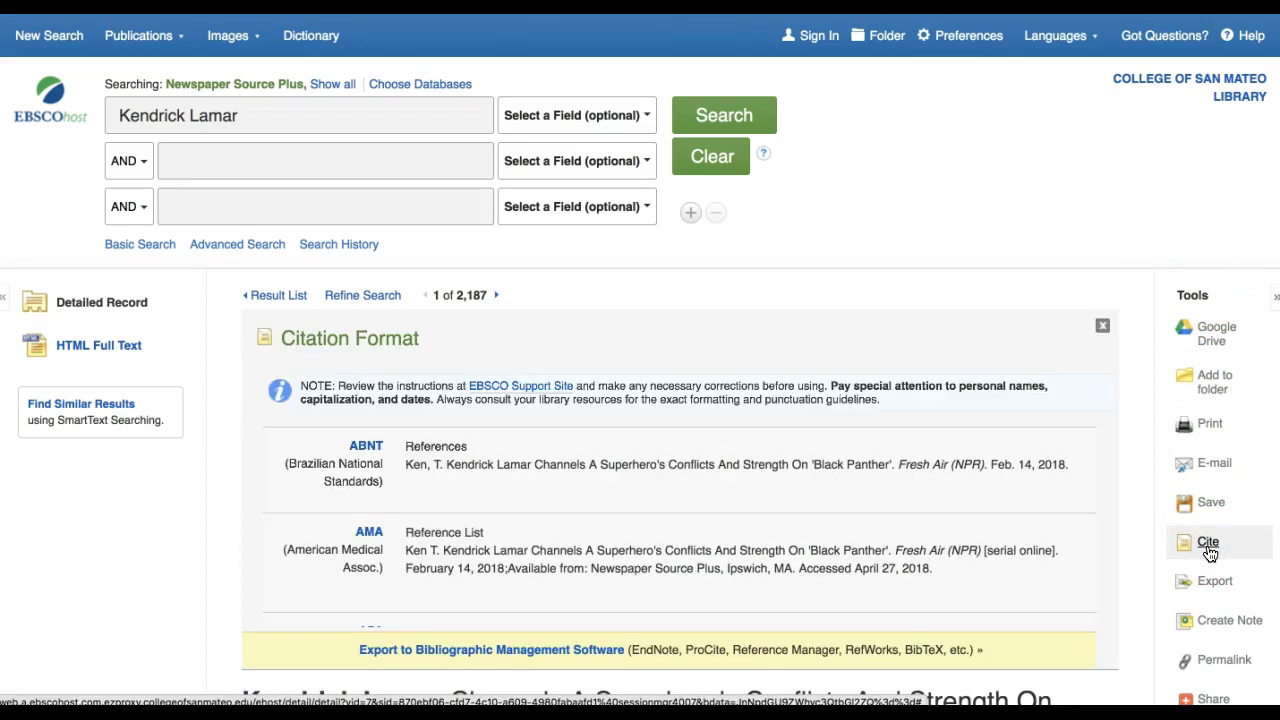
scroll(920, 560, down, 3)
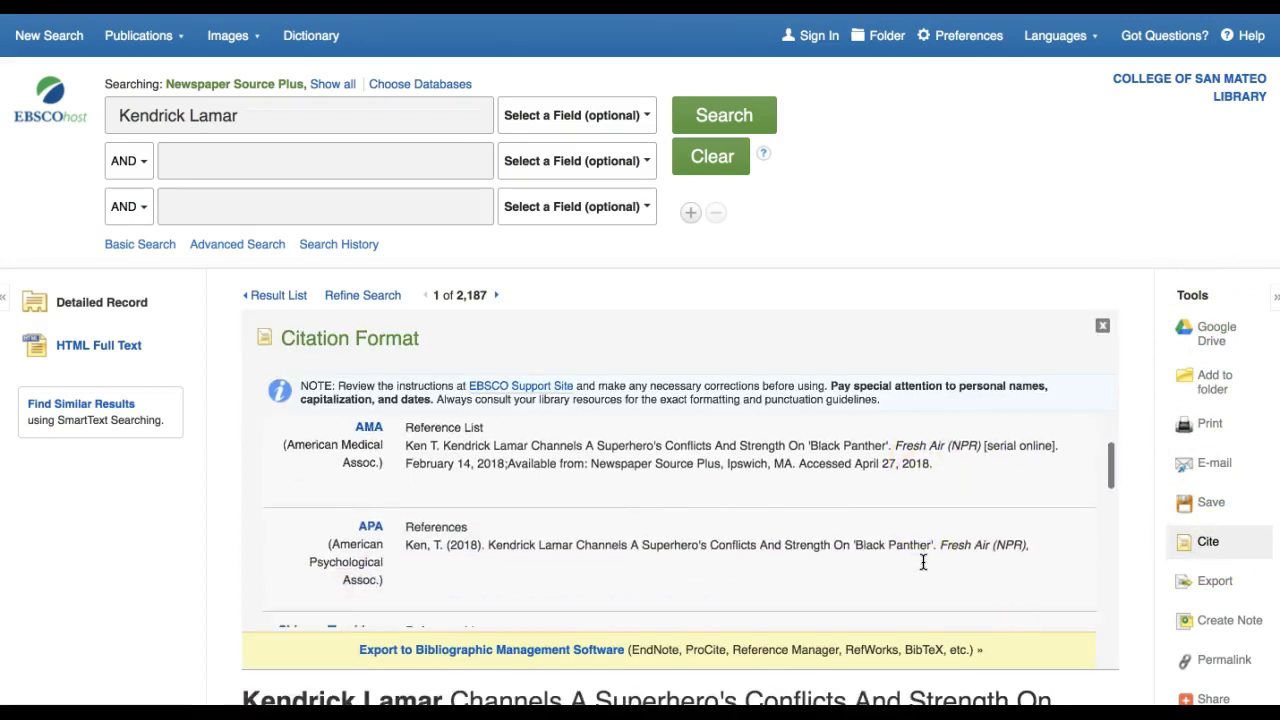
scroll(923, 562, down, 2)
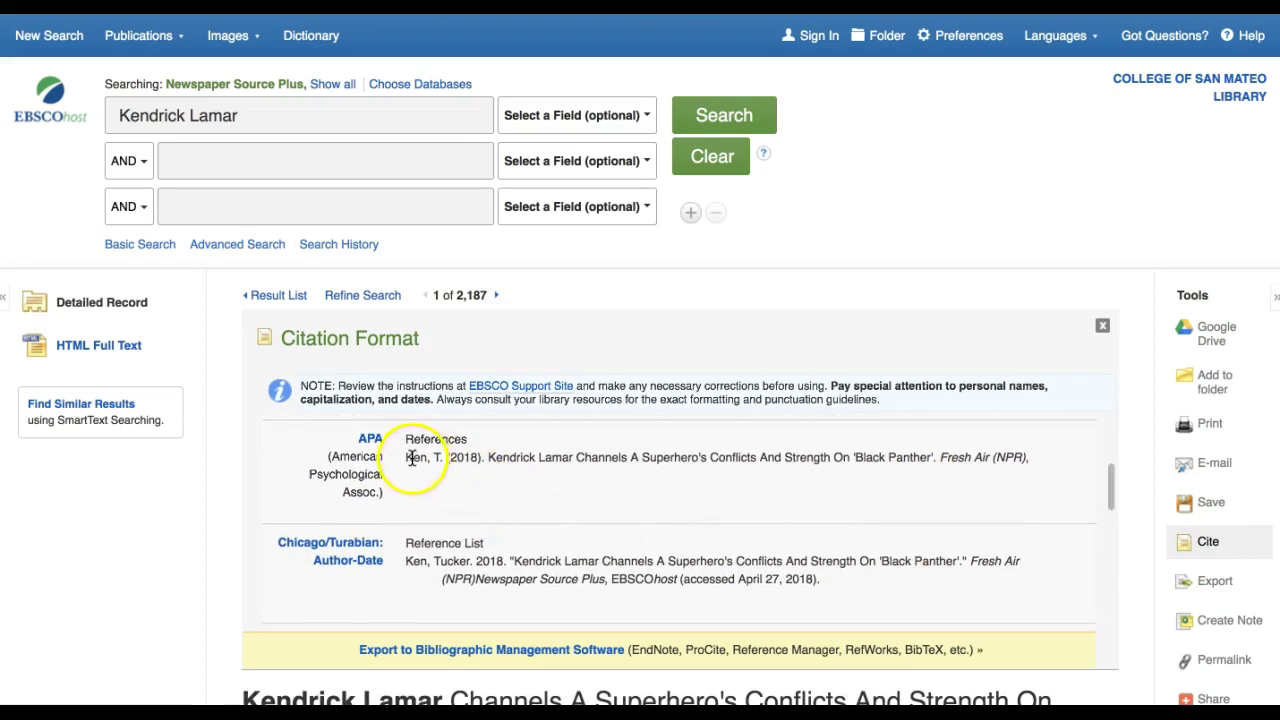
drag(405, 457, 1074, 457)
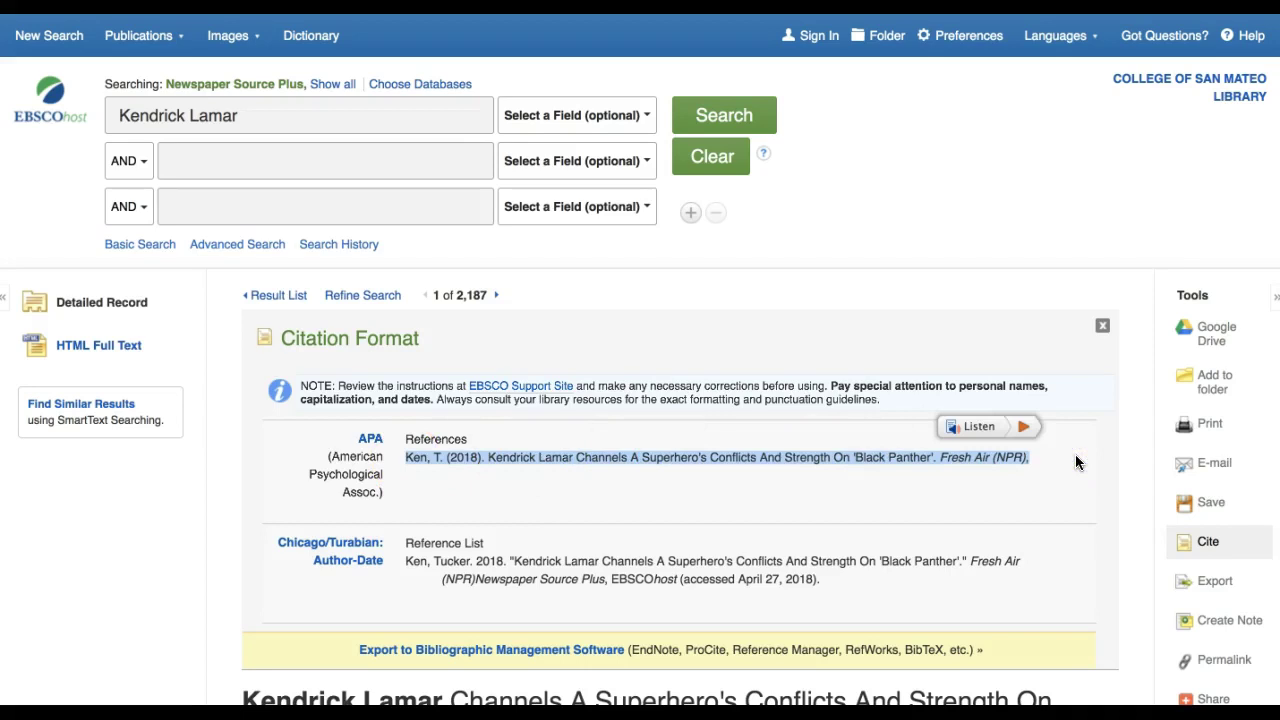
key(ctrl+c)
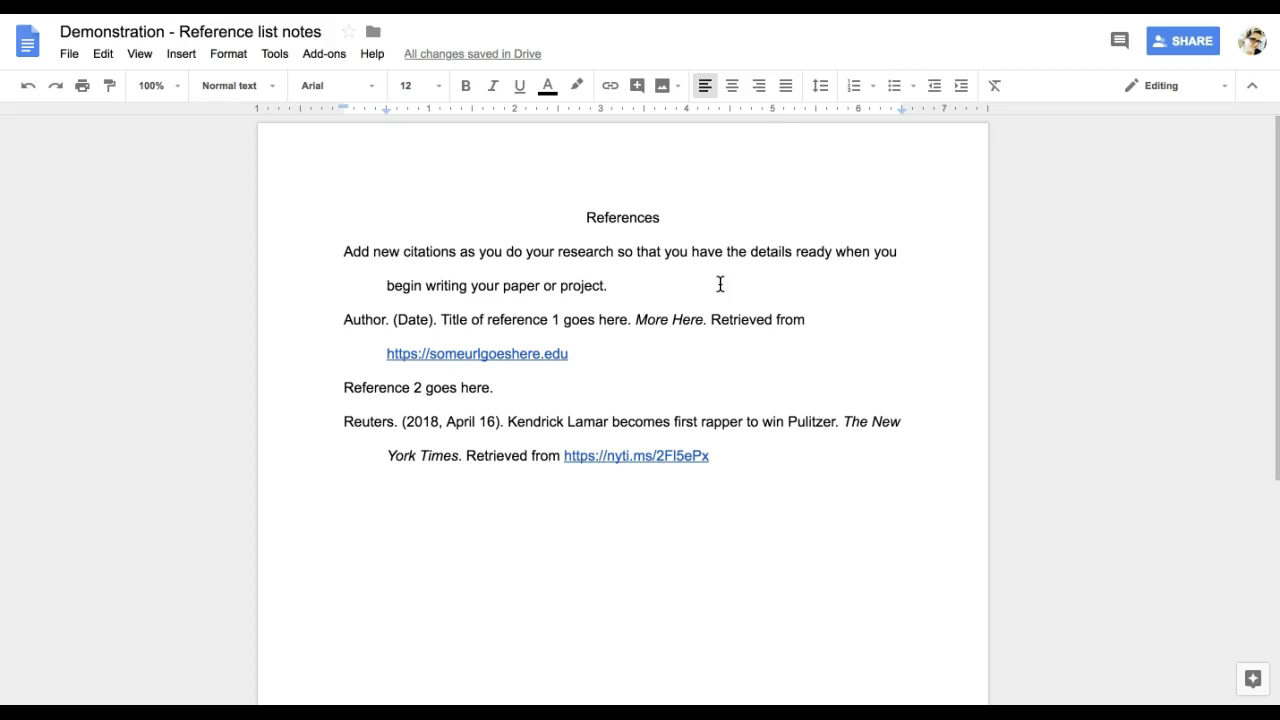
- Paste the Fresh Air citation below the Reuters reference, then undo the mismatched paste
click(357, 503)
key(ctrl+v)
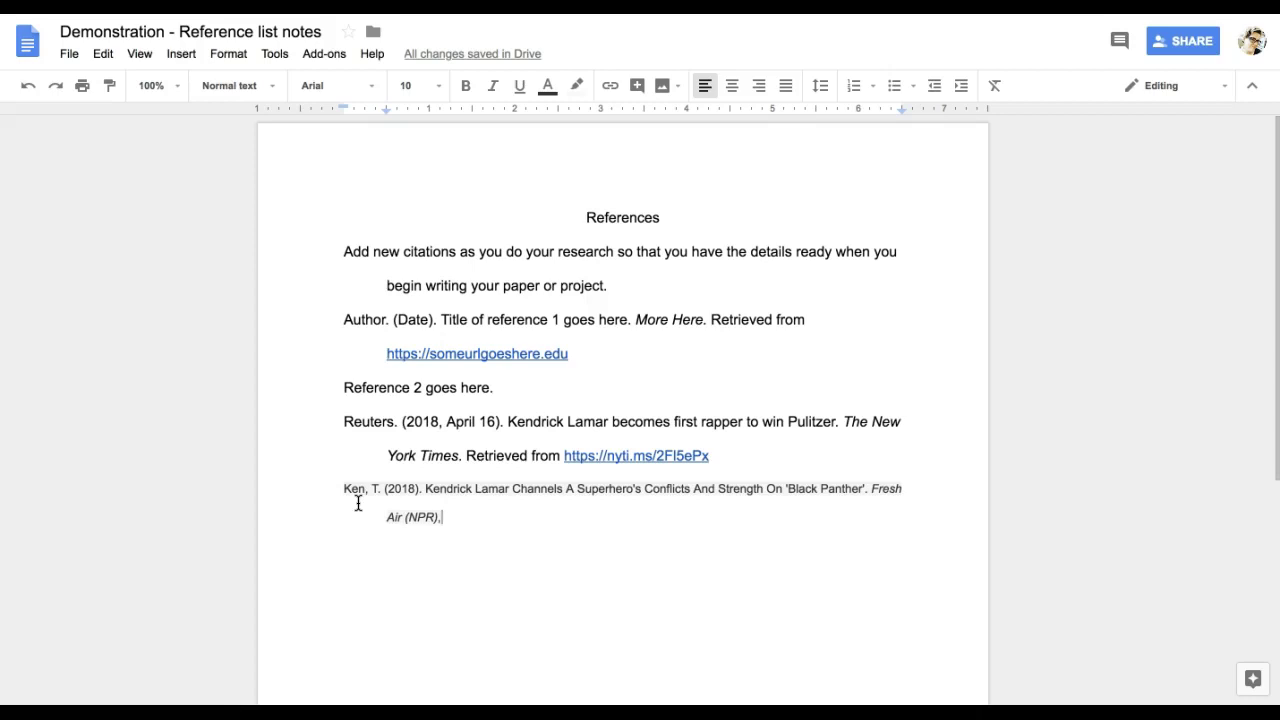
key(ctrl+z)
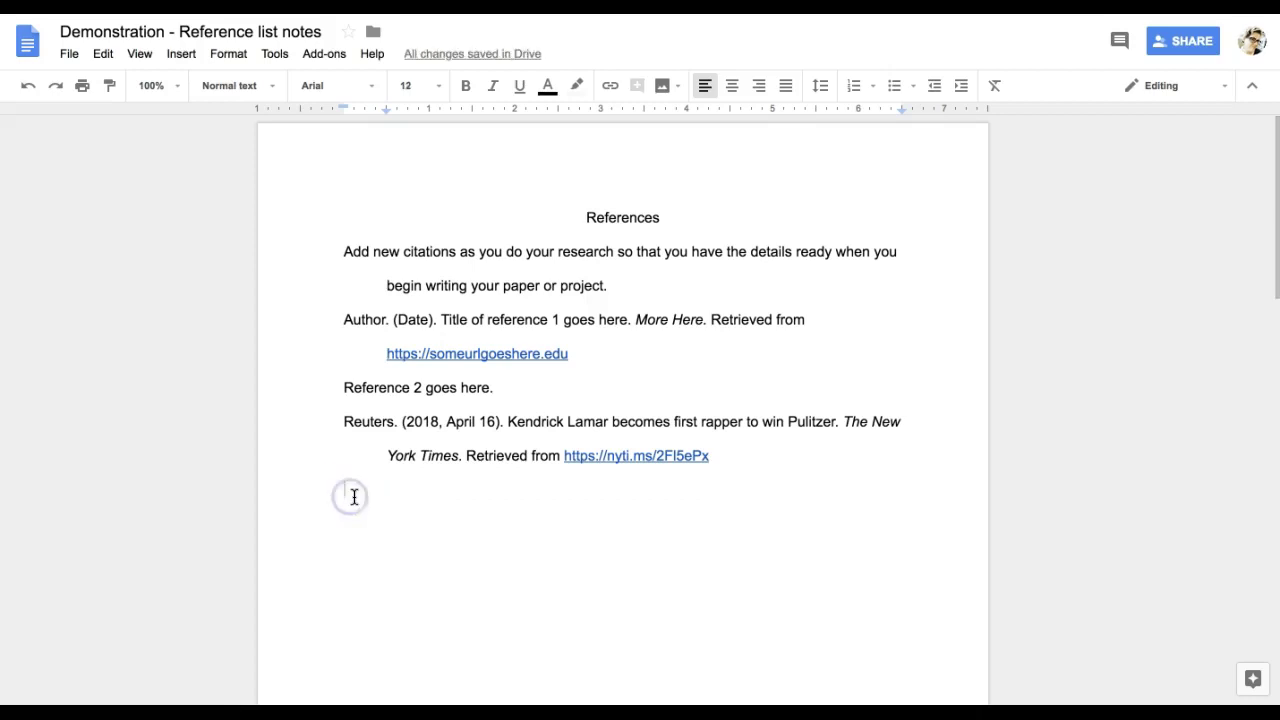
- Paste the Fresh Air citation without formatting below the Reuters reference, then return to EBSCOhost
right_click(348, 494)
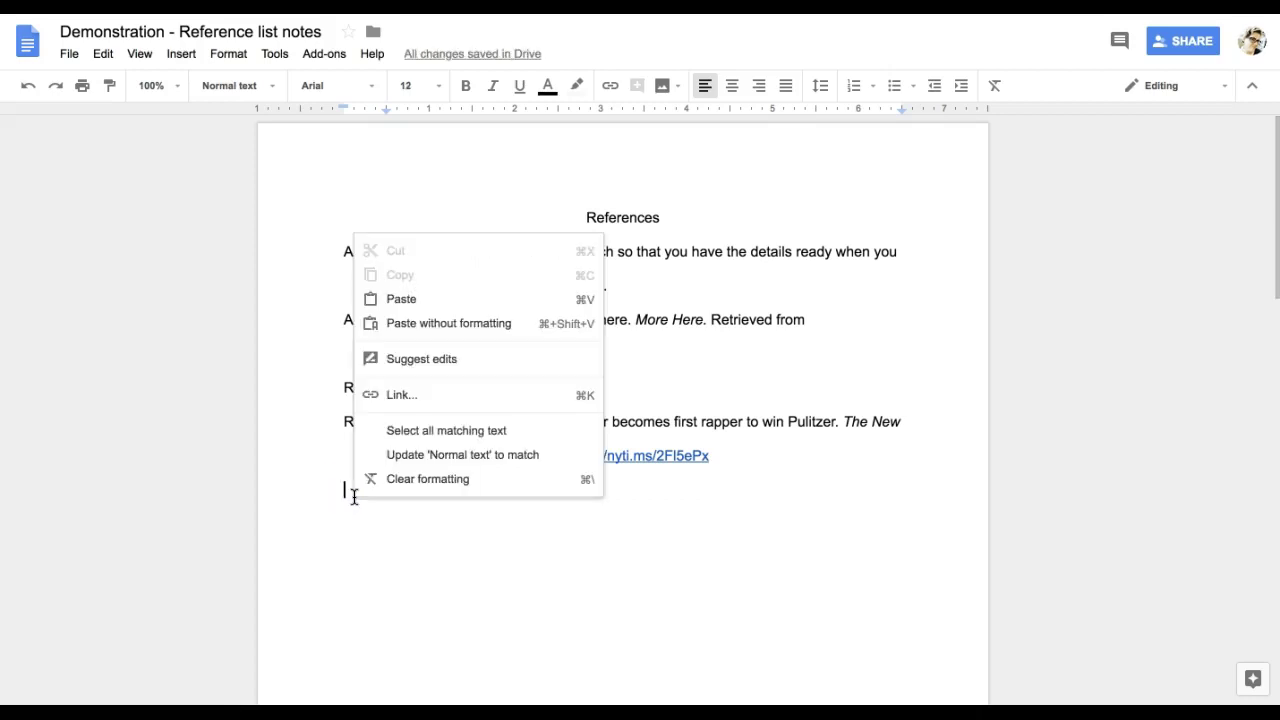
click(437, 326)
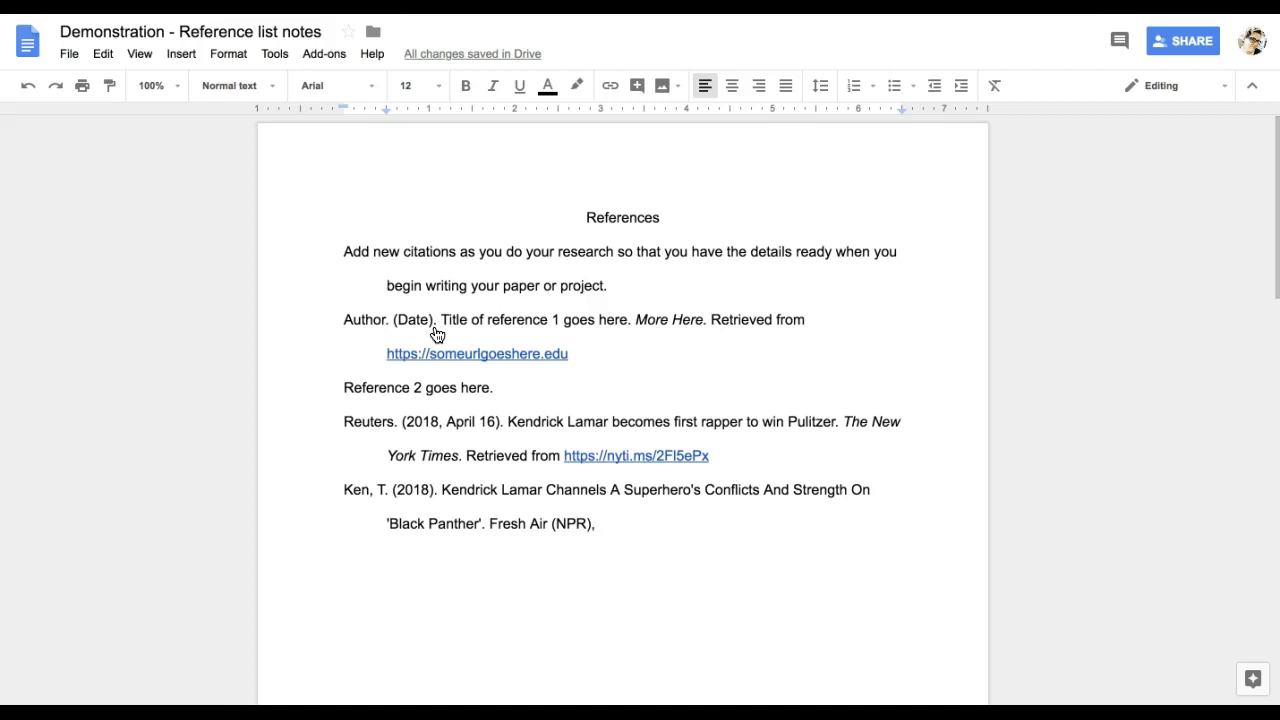
click(475, 274)
key(ctrl+Tab)
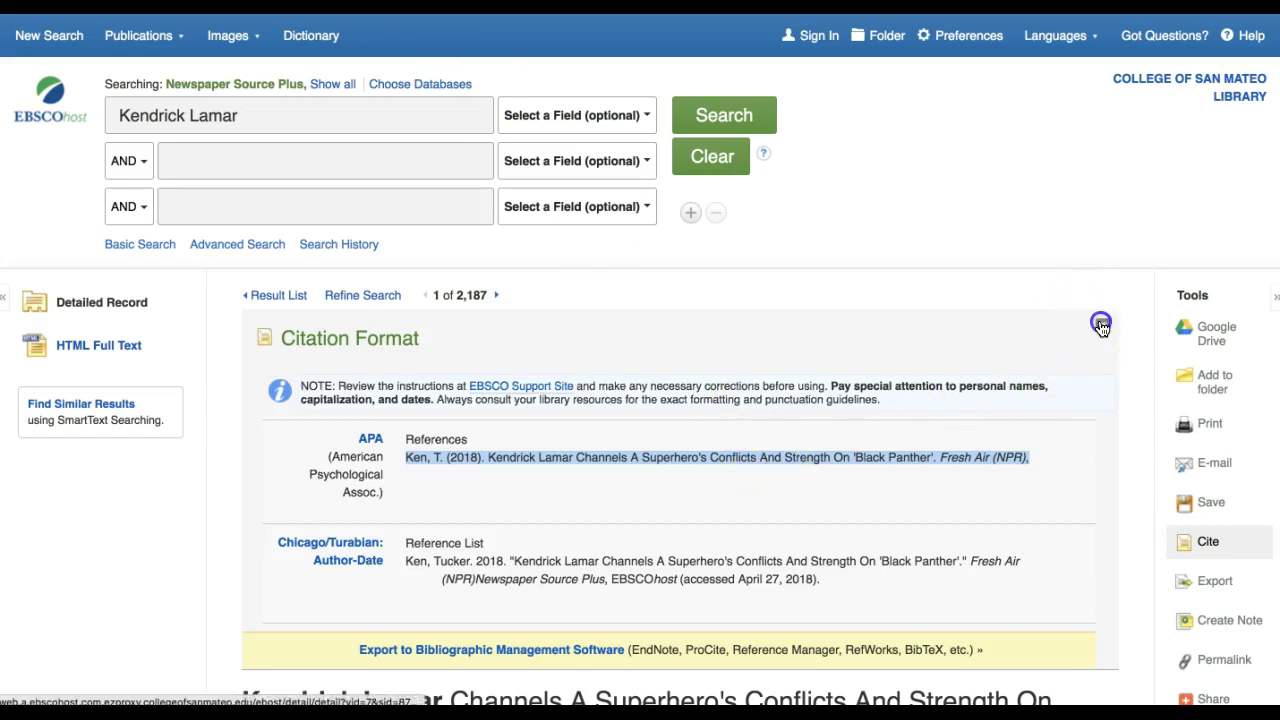
- Close the citation panel, show the record's Permalink, and select its full URL
click(1101, 328)
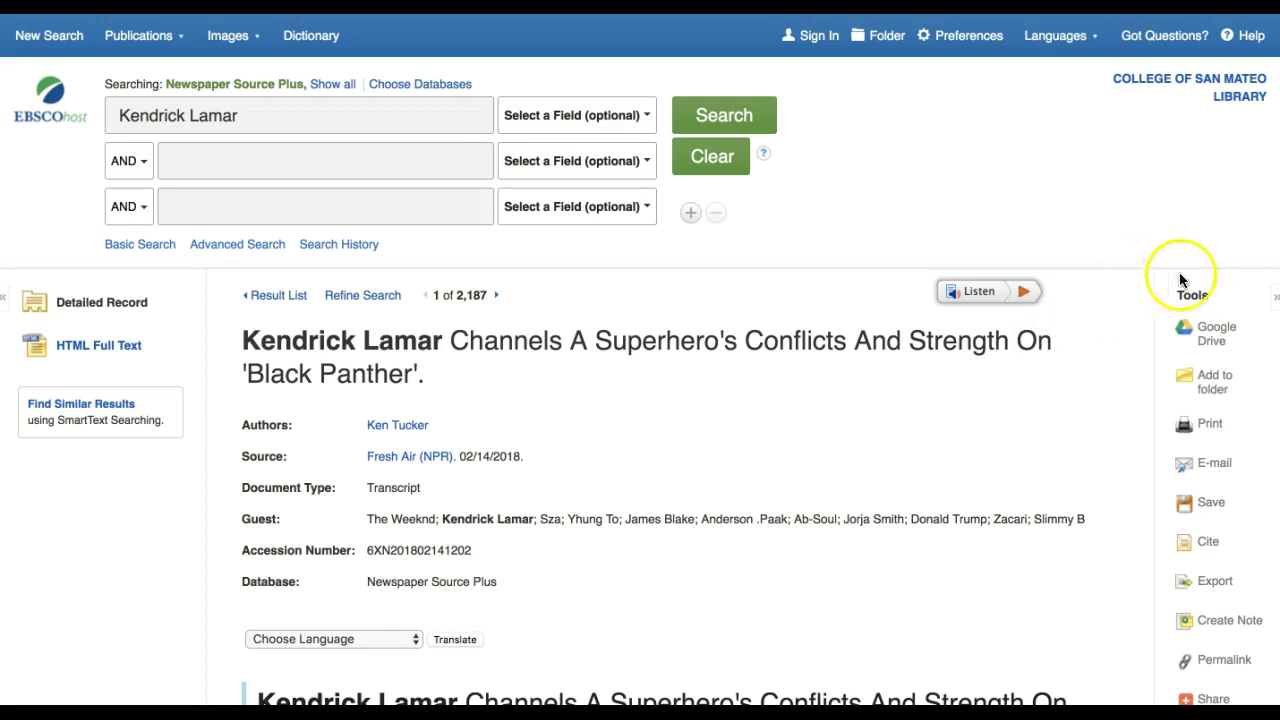
scroll(1245, 482, down, 3)
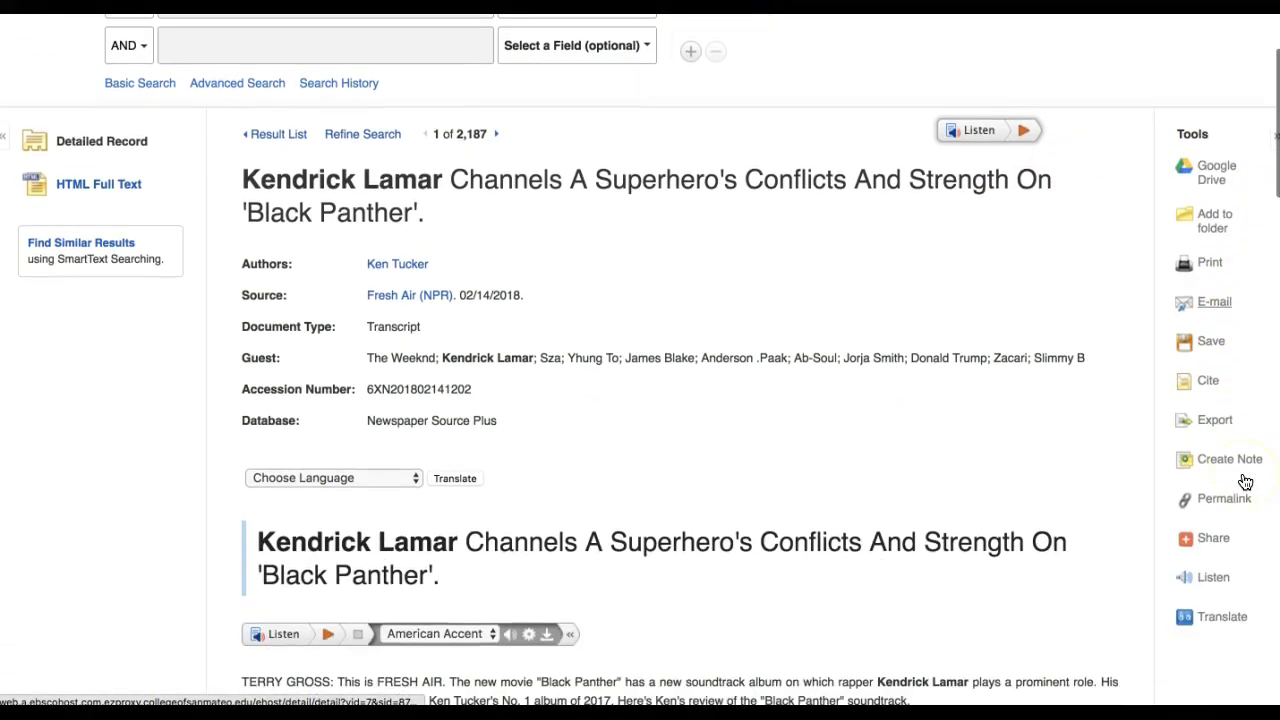
click(1212, 503)
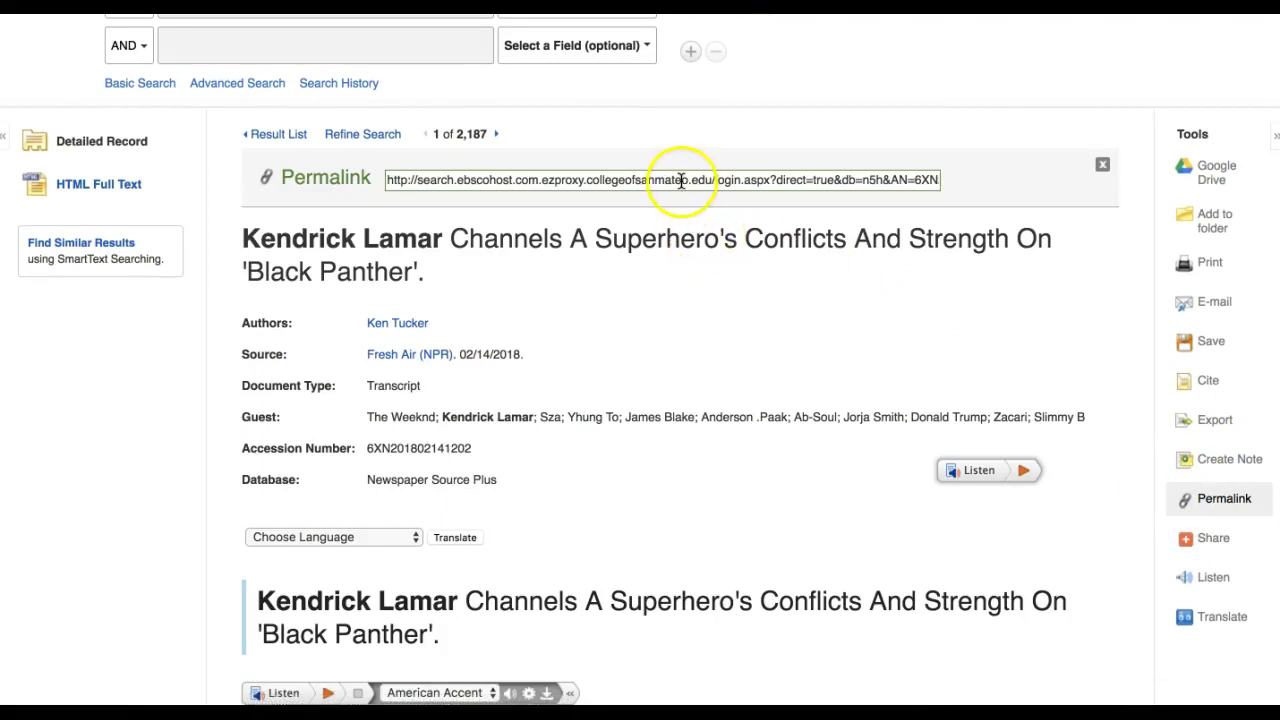
click(678, 180)
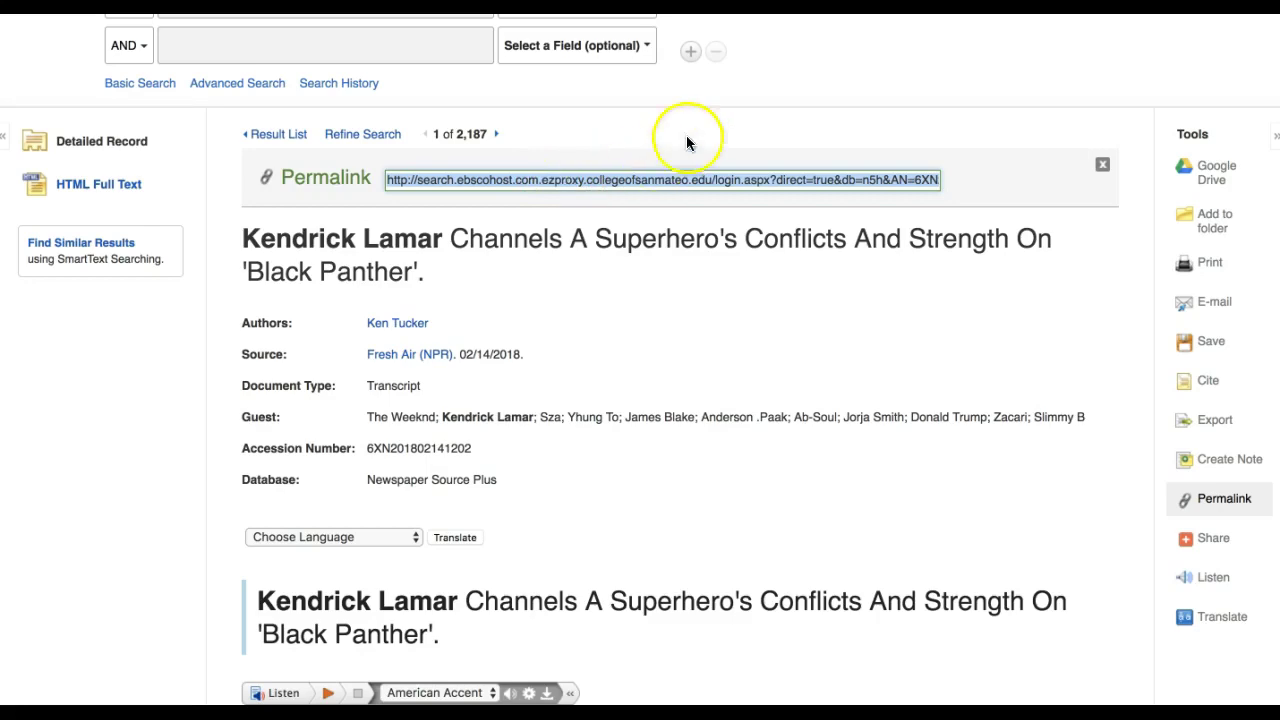
- End the Ken, T. citation after (NPR) with 'Retrieved from' and the unformatted EBSCOhost permalink
key(ctrl+Tab)
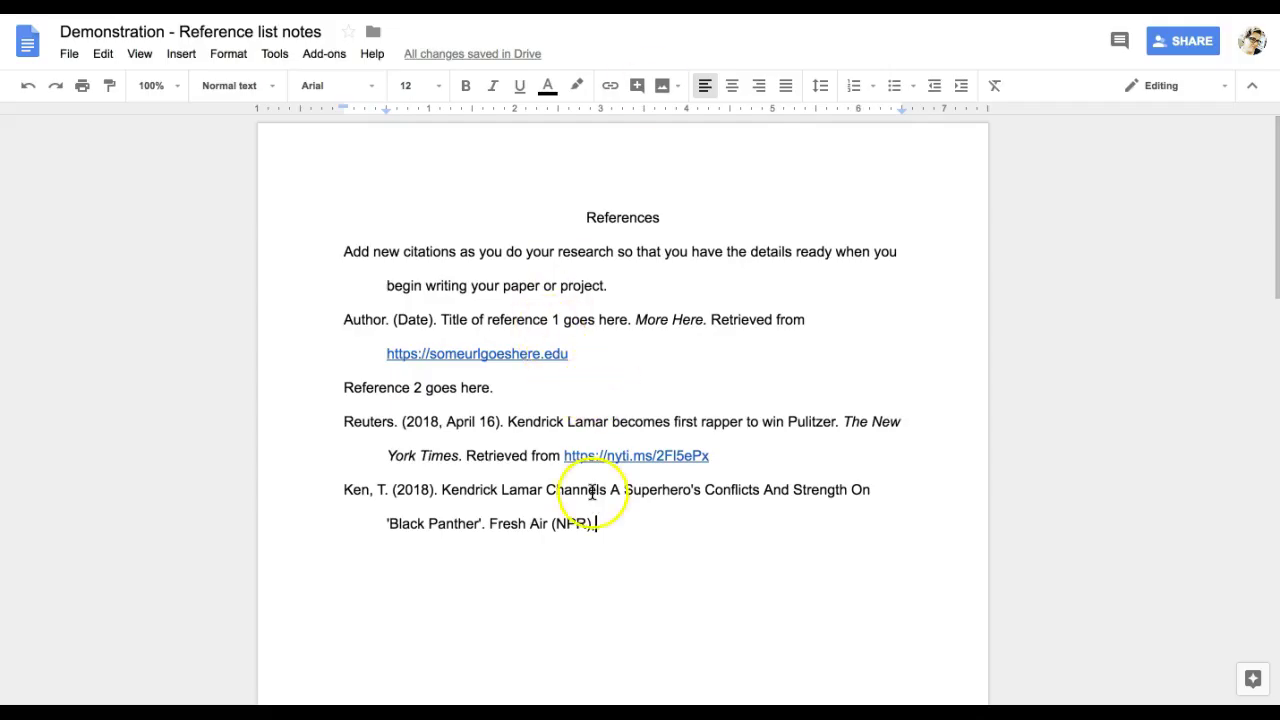
click(614, 521)
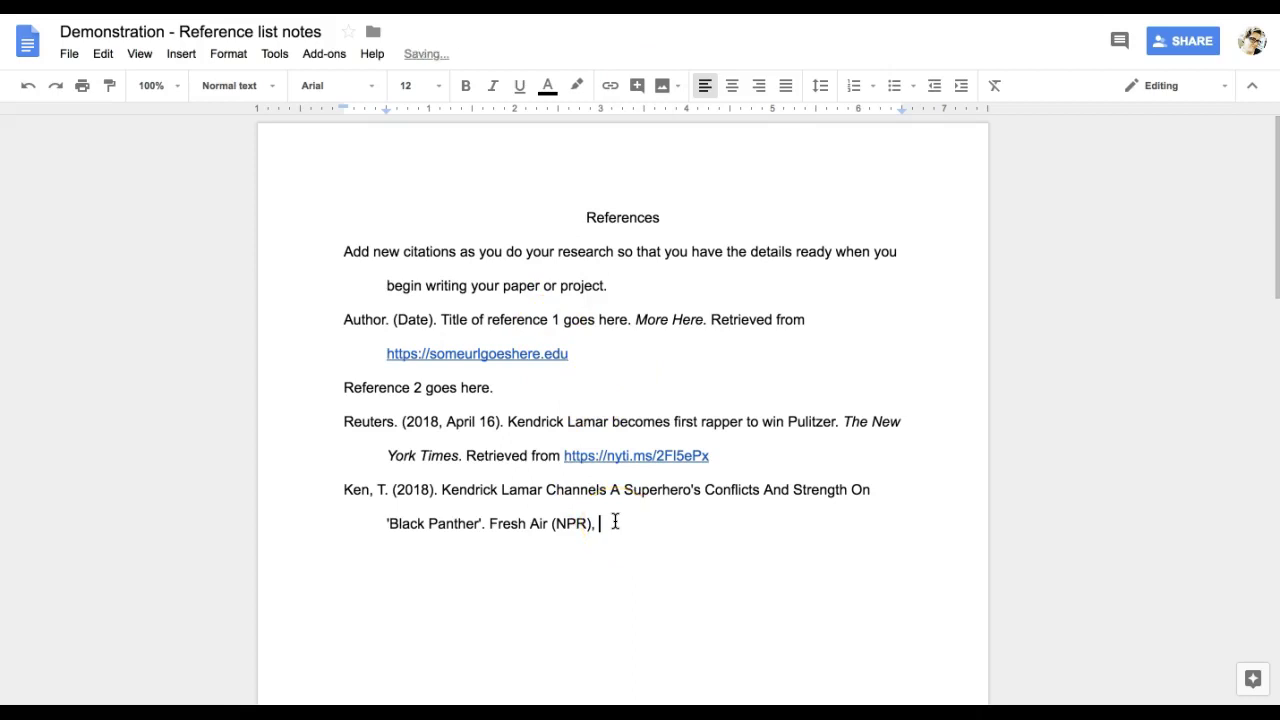
text(Retrieved from)
right_click(706, 527)
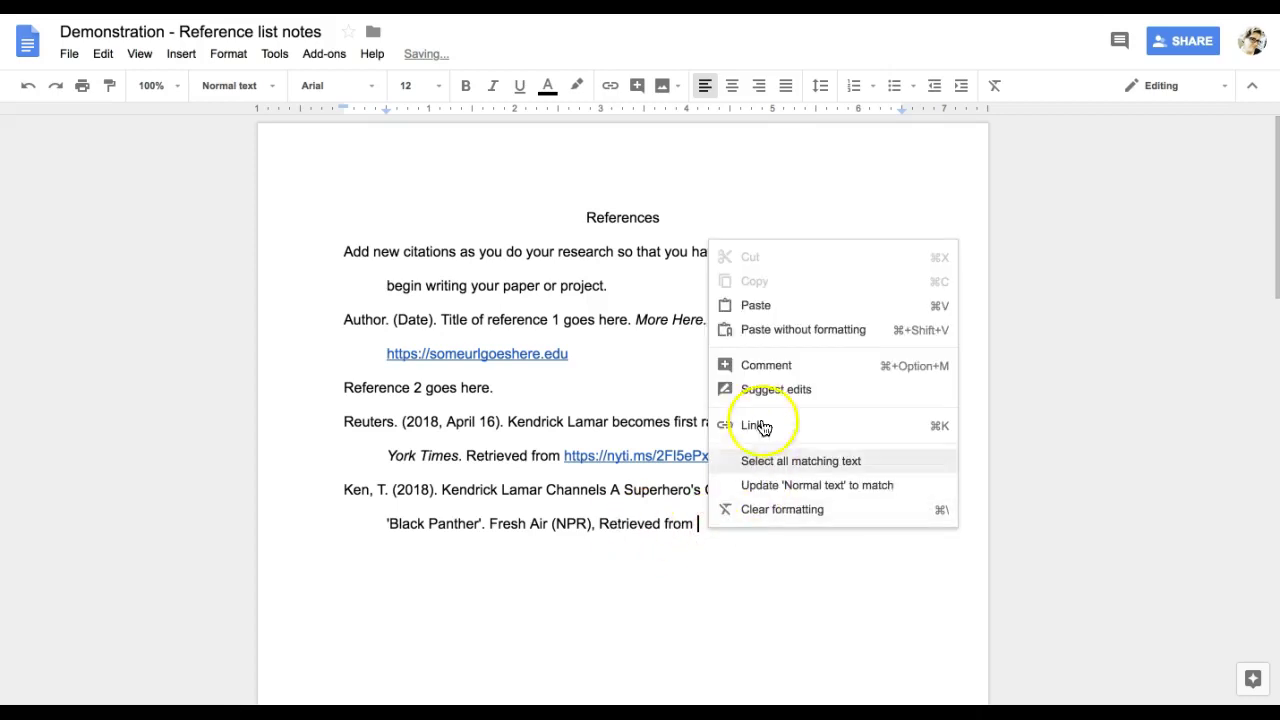
click(758, 338)
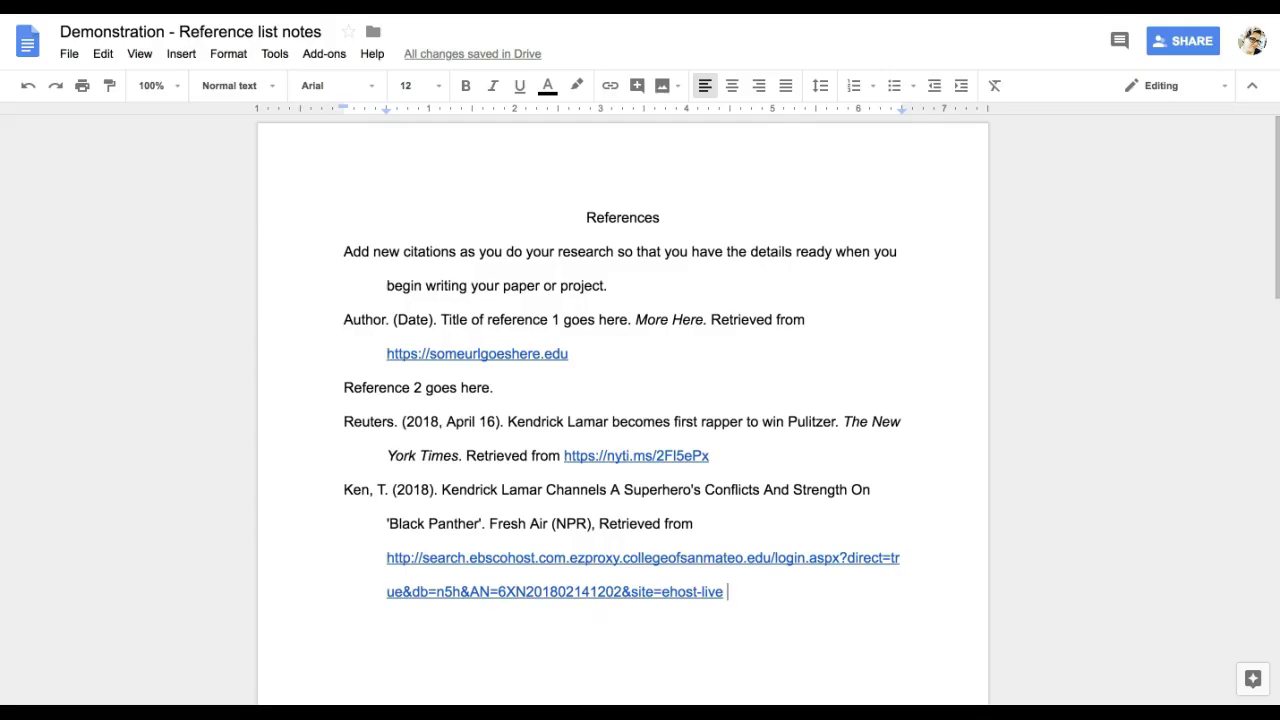
- Replace the author 'Ken, T.' with 'Tucker, K' and return to the EBSCOhost record
drag(343, 491, 383, 489)
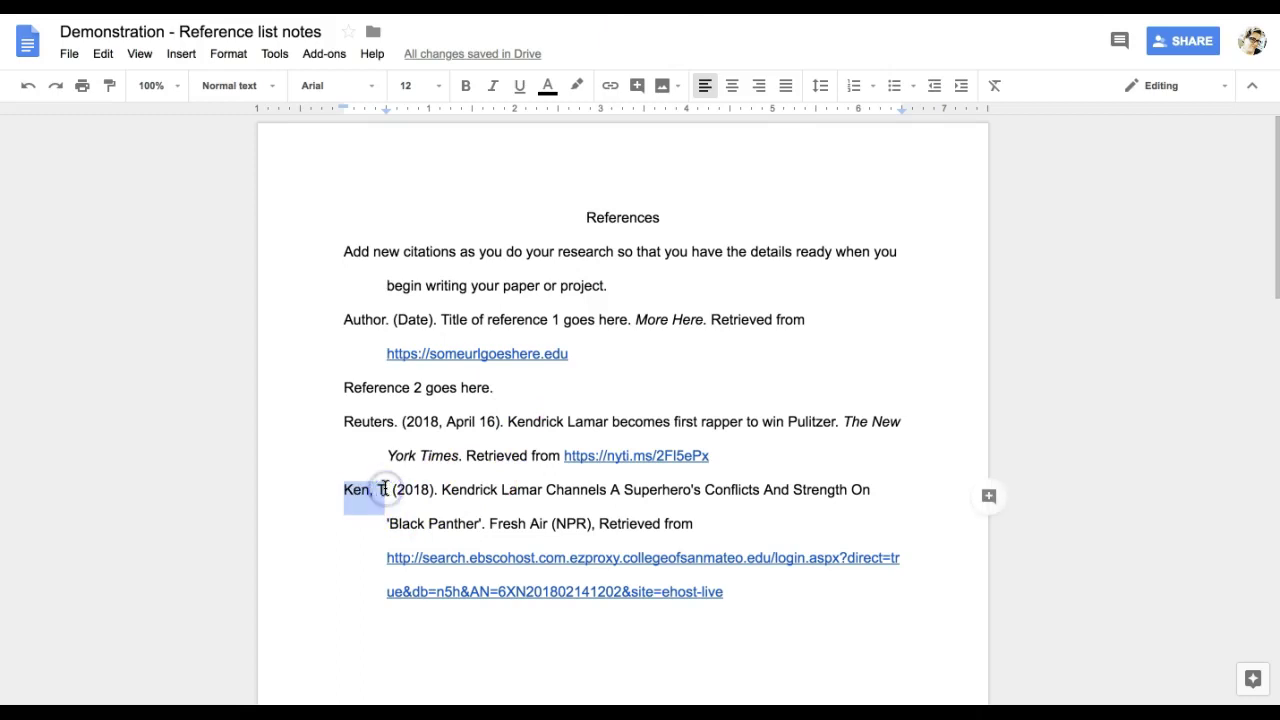
text(Tucker, K)
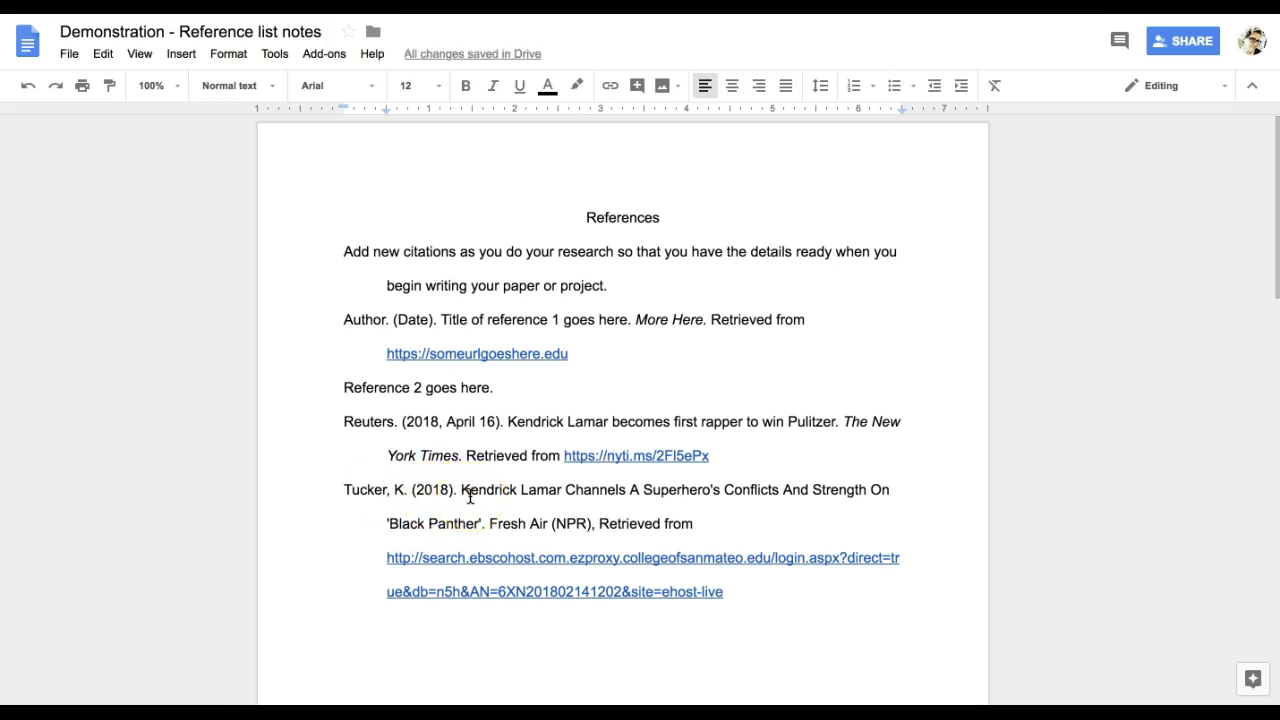
text(.)
key(BackSpace)
key(ctrl+Tab)
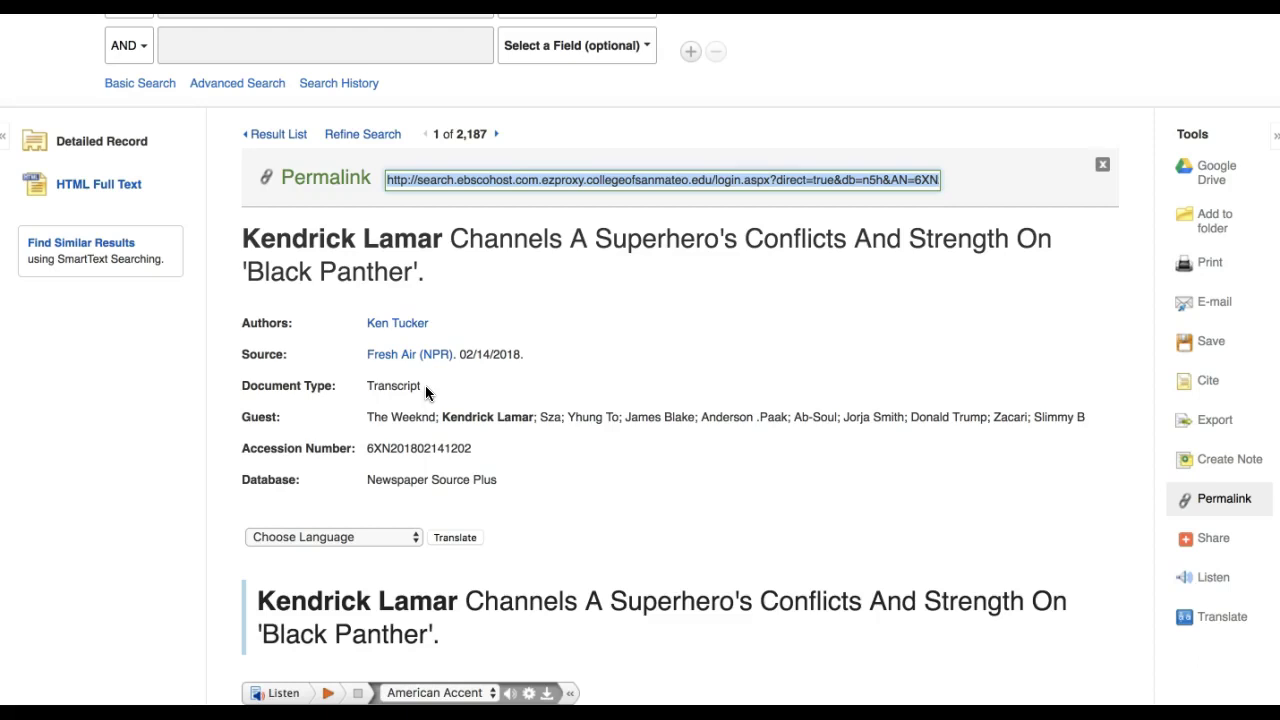
scroll(425, 385, down, 2)
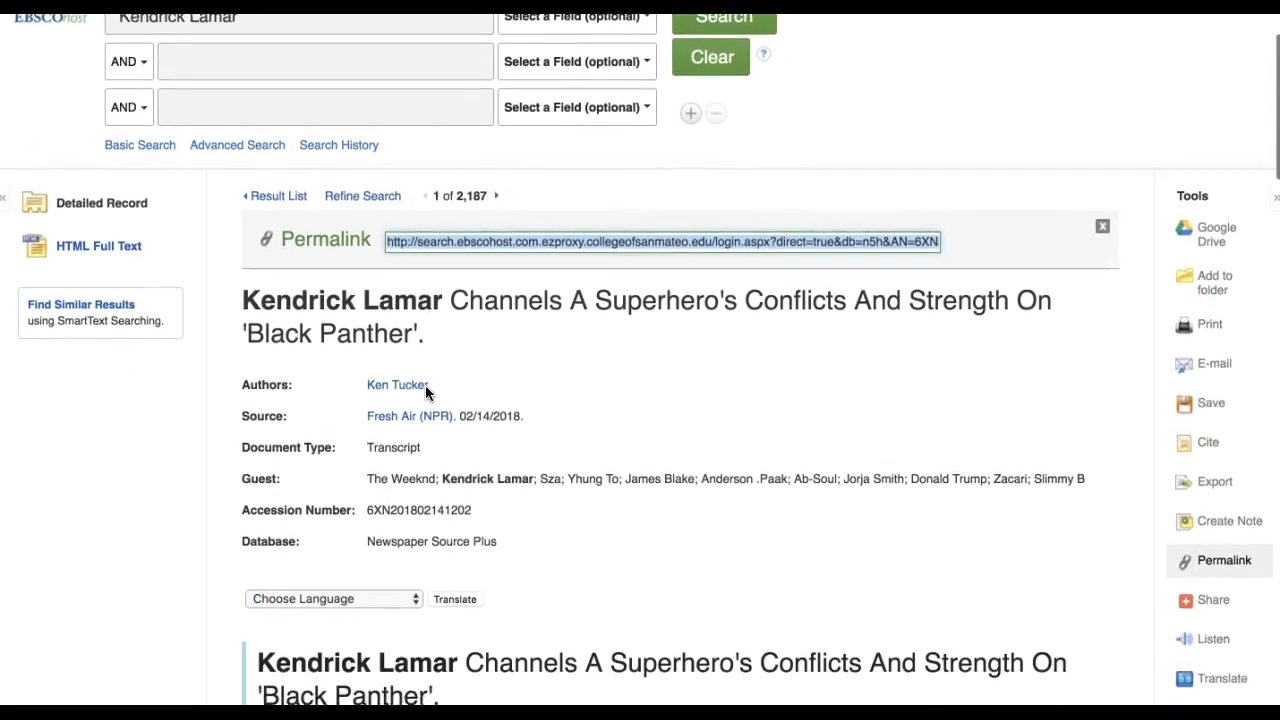
click(423, 385)
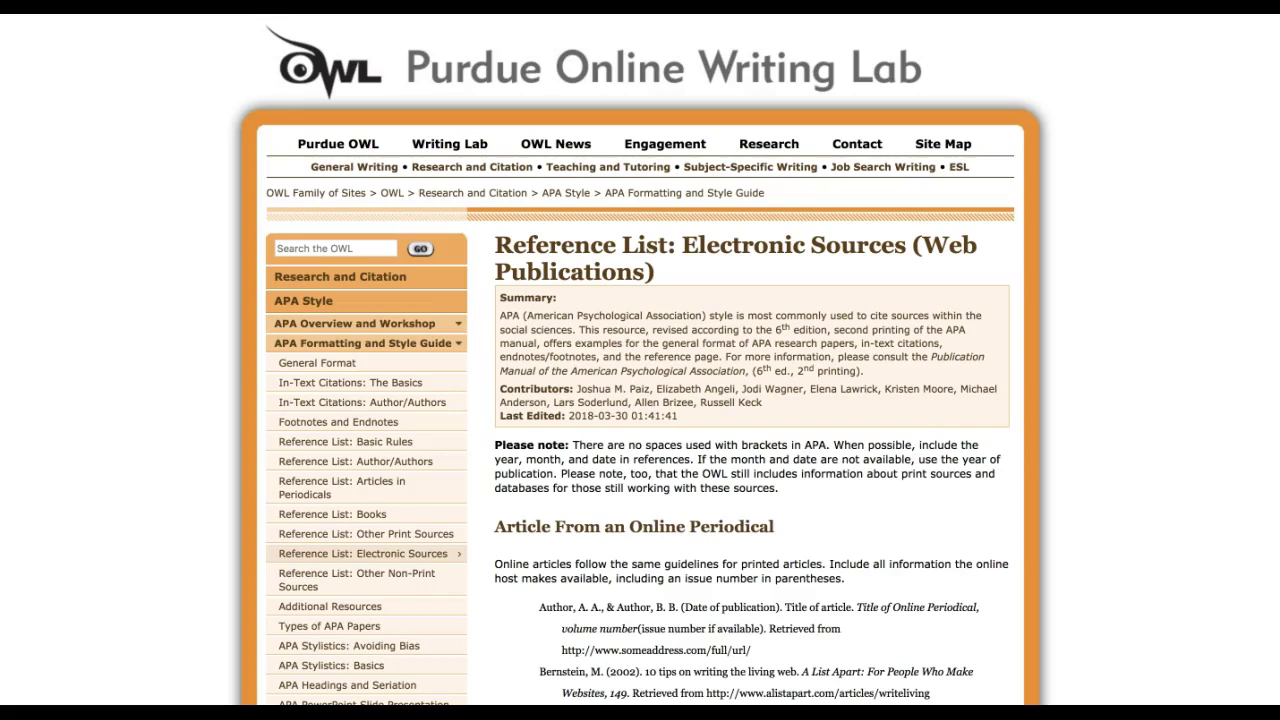
- Search the OWL page for 'transcript' to find the interview transcript example, then return to Google Docs
key(ctrl+f)
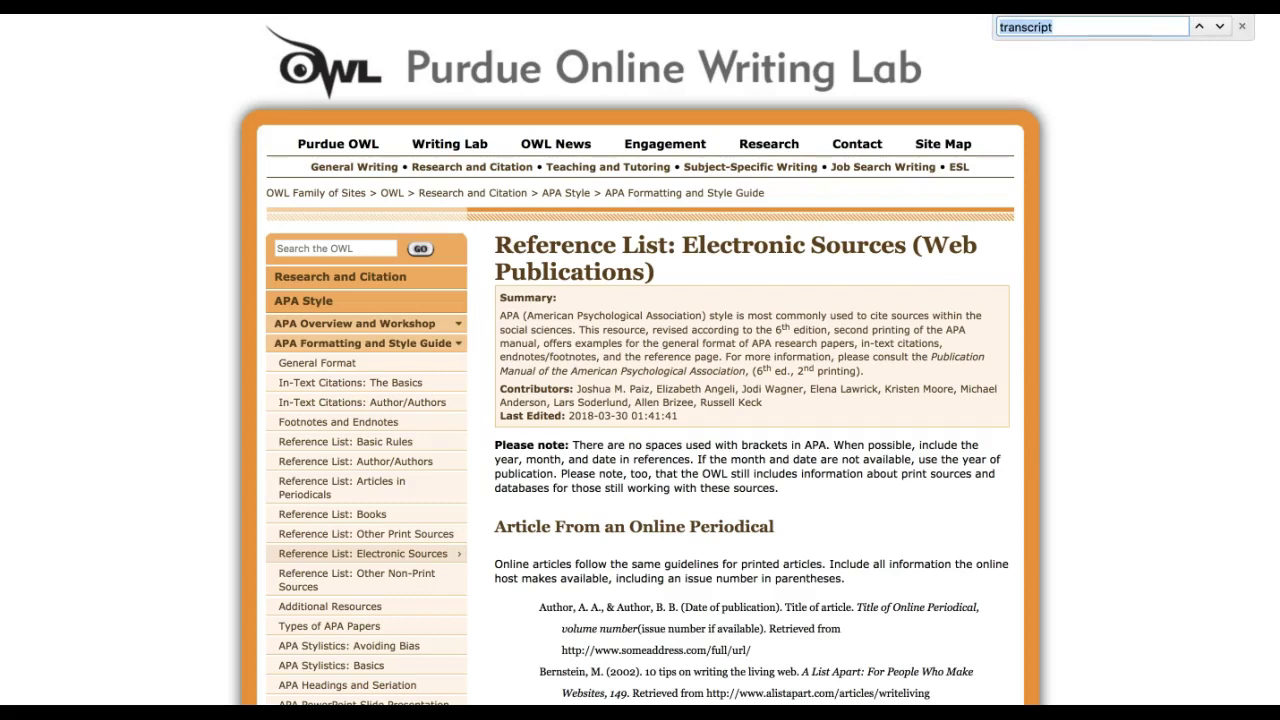
key(Return)
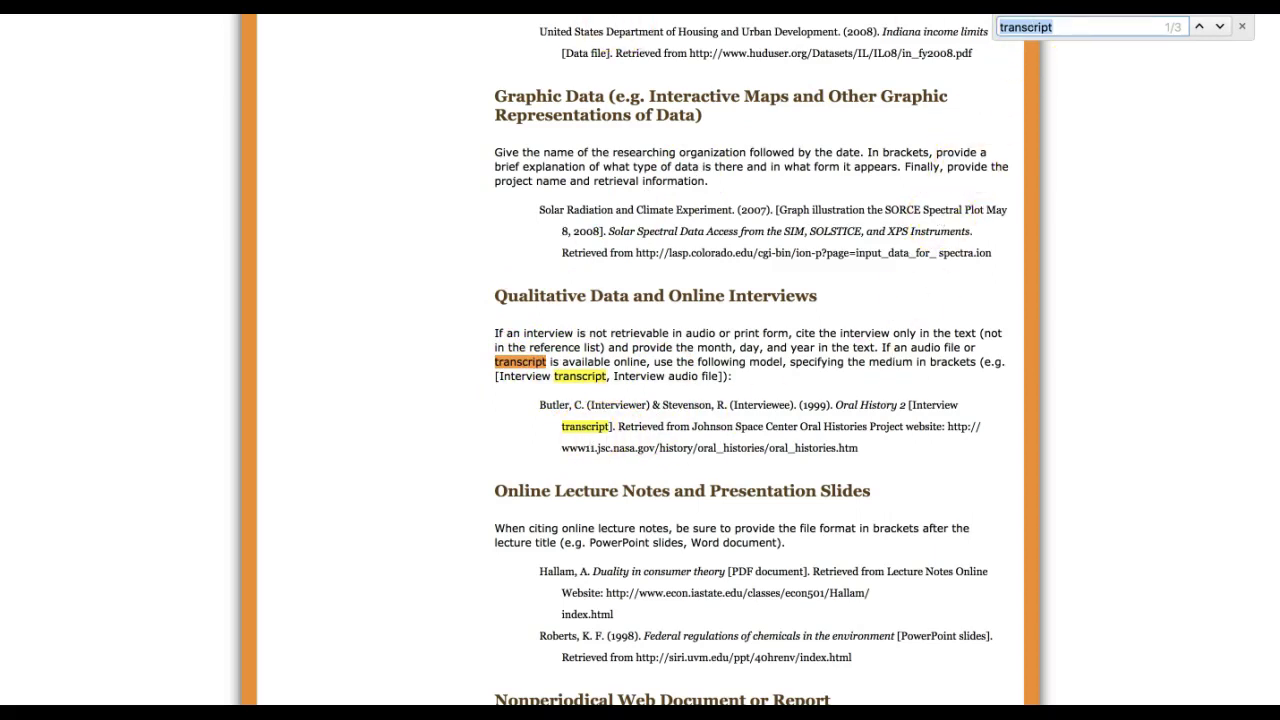
key(ctrl+Tab)
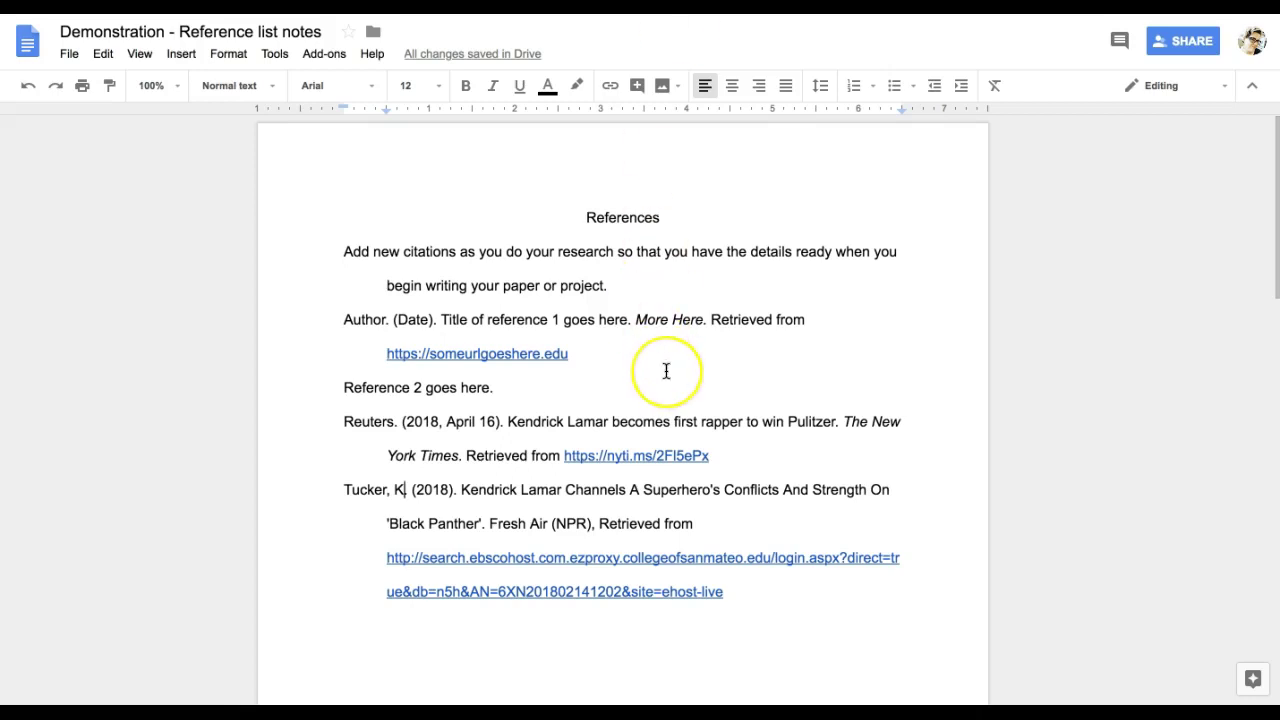
- Delete the blank line so the permalink directly follows 'Transcript retrieved from' in the Tucker, K. citation
scroll(666, 368, down, 3)
scroll(666, 371, down, 1)
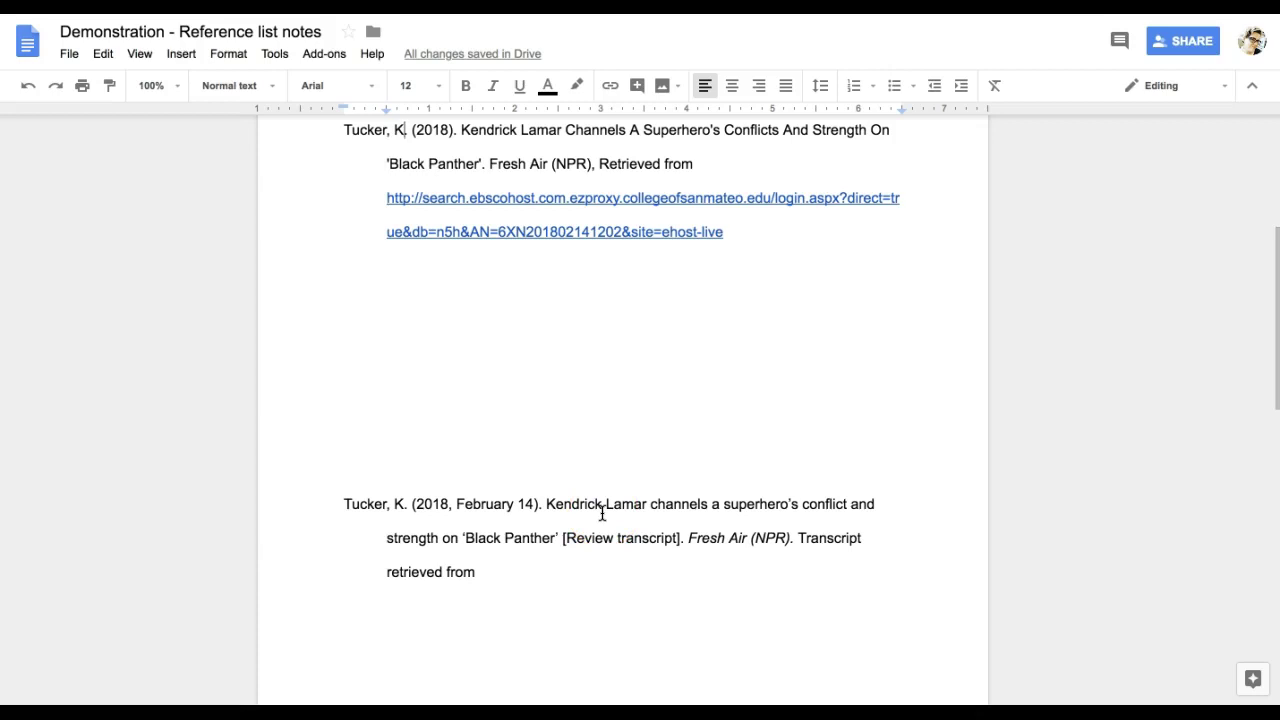
scroll(602, 513, down, 3)
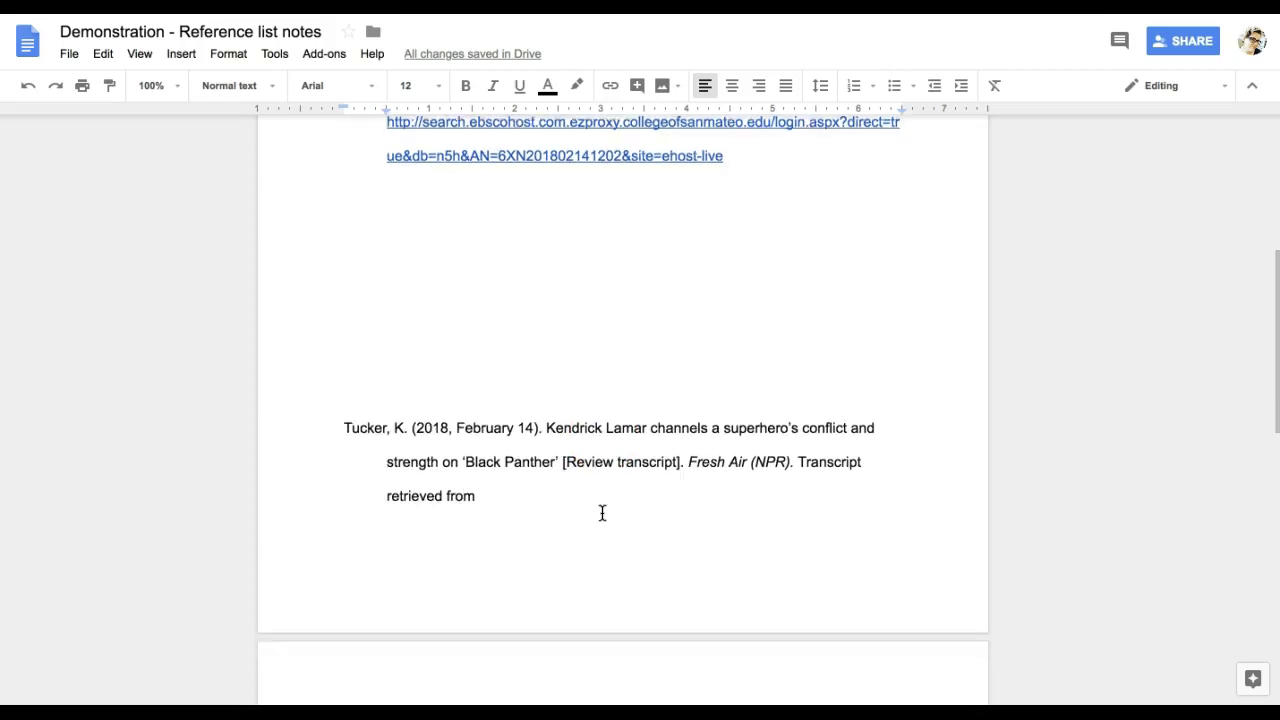
scroll(528, 469, down, 2)
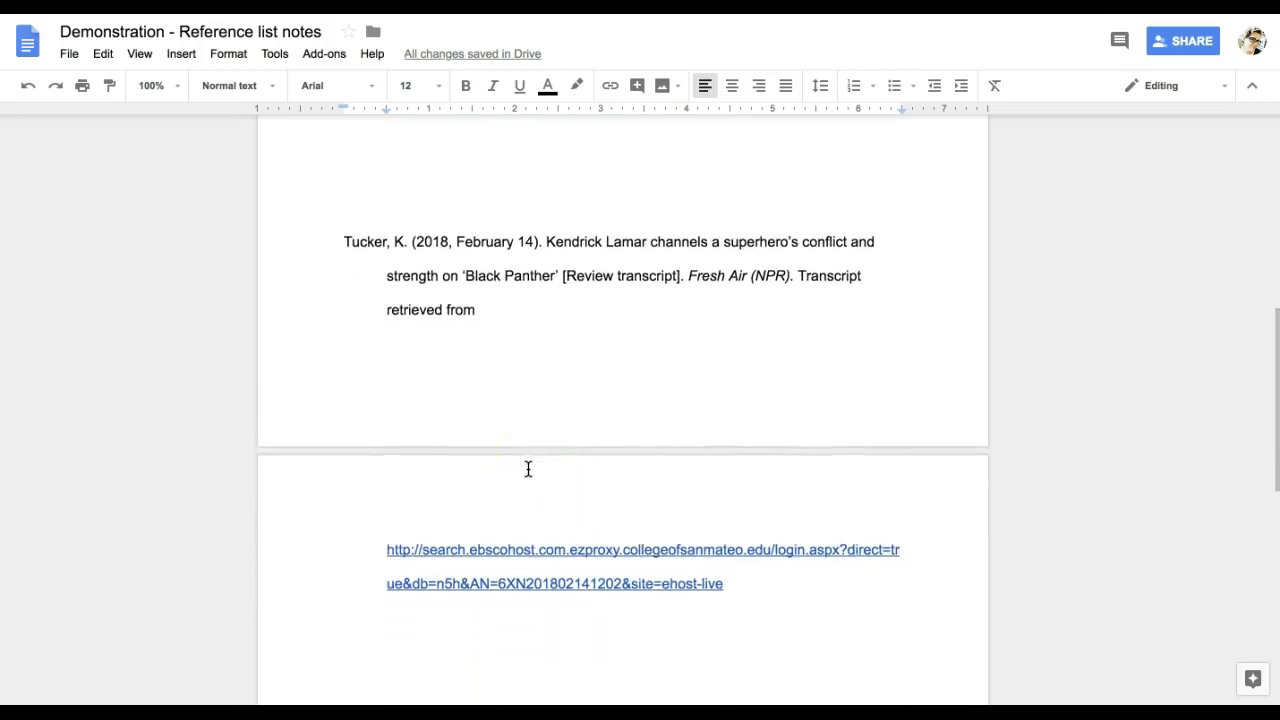
click(390, 183)
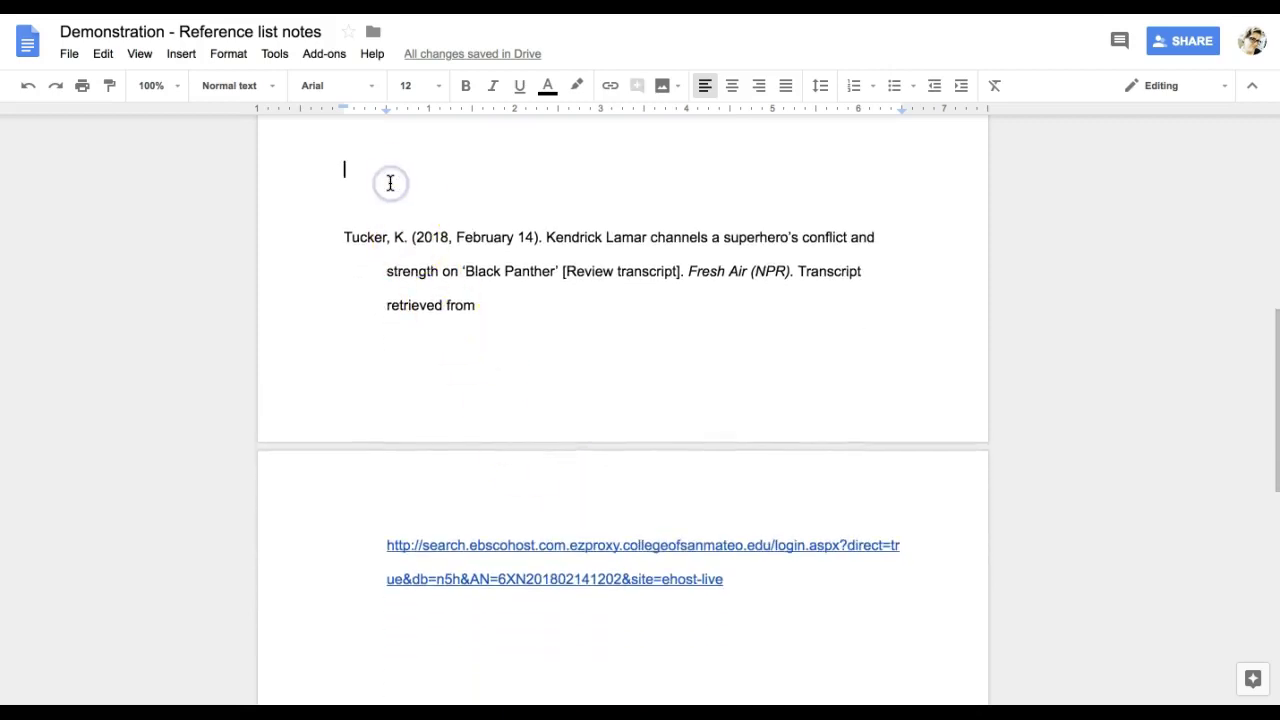
key(BackSpace)
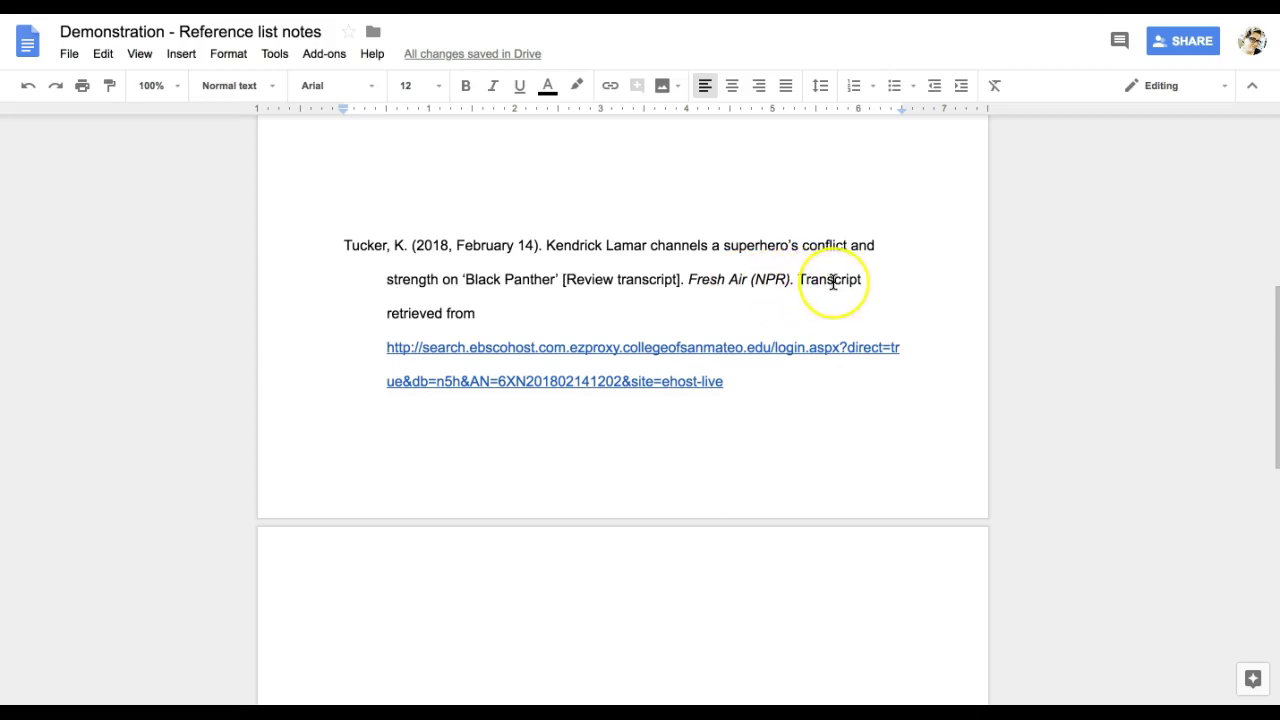
scroll(832, 281, down, 1)
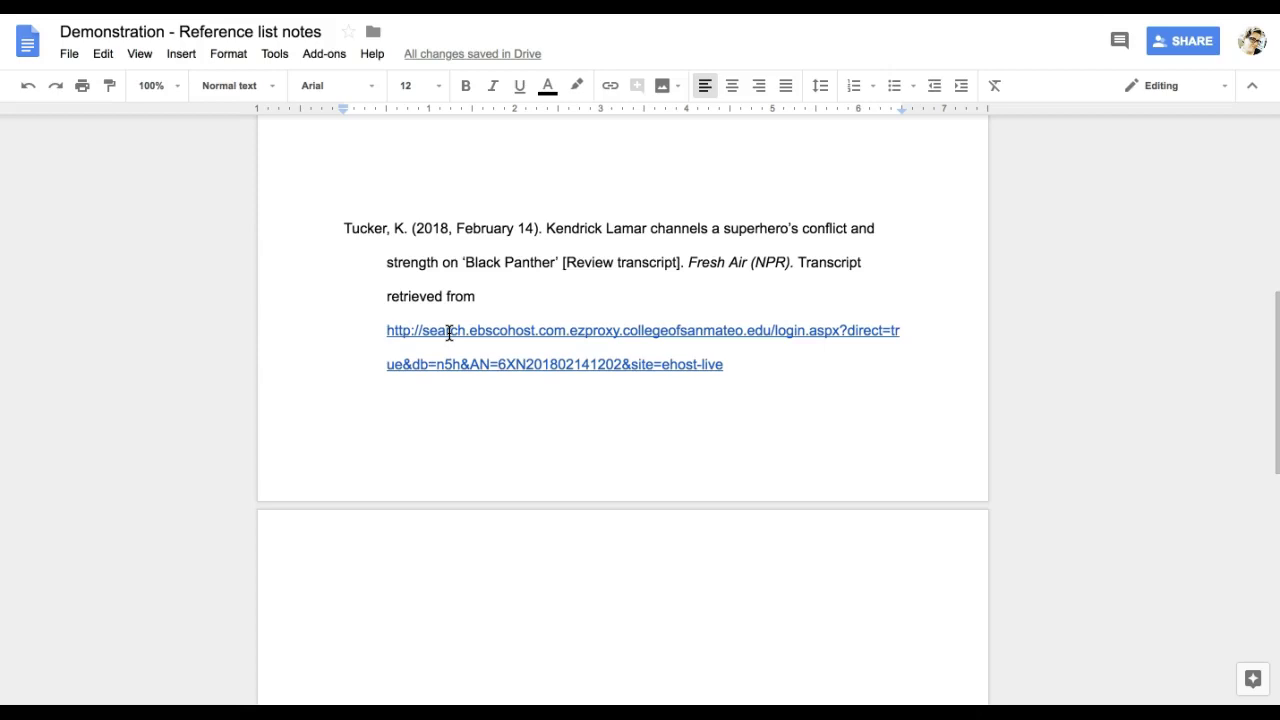
click(392, 122)
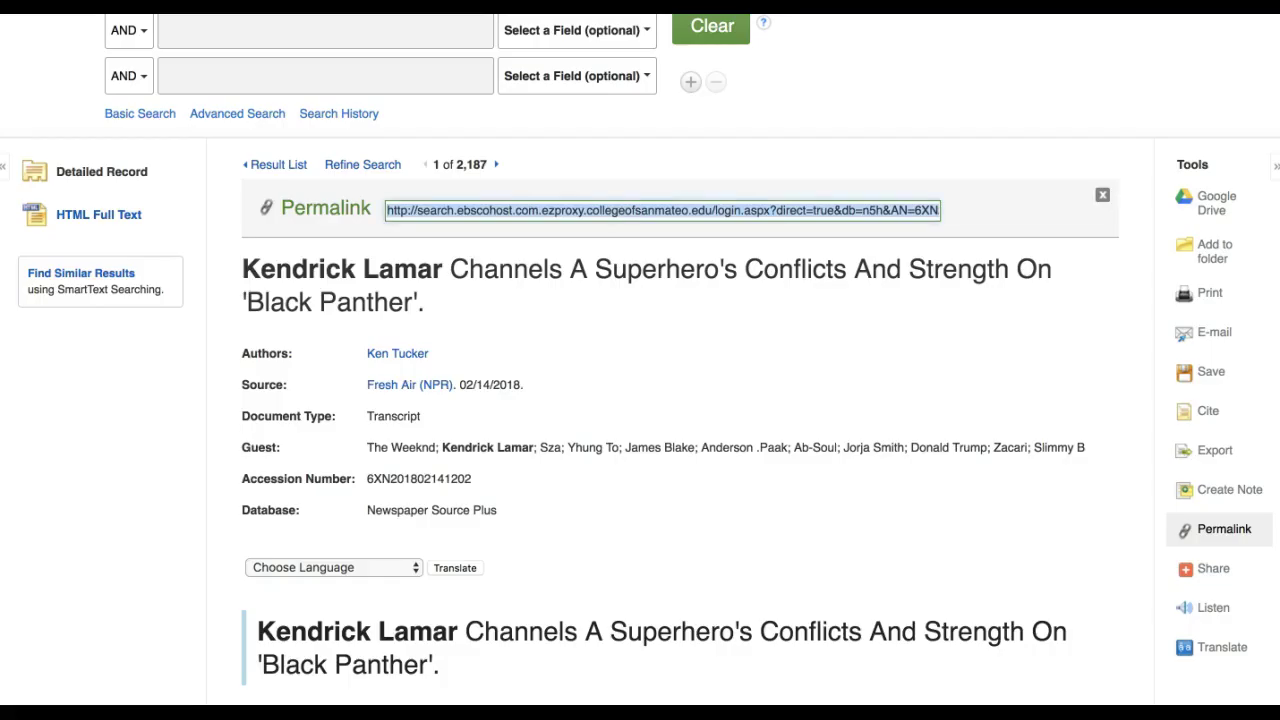
- Return from the Black Panther review record to the 2,187-article Kendrick Lamar result list
click(463, 275)
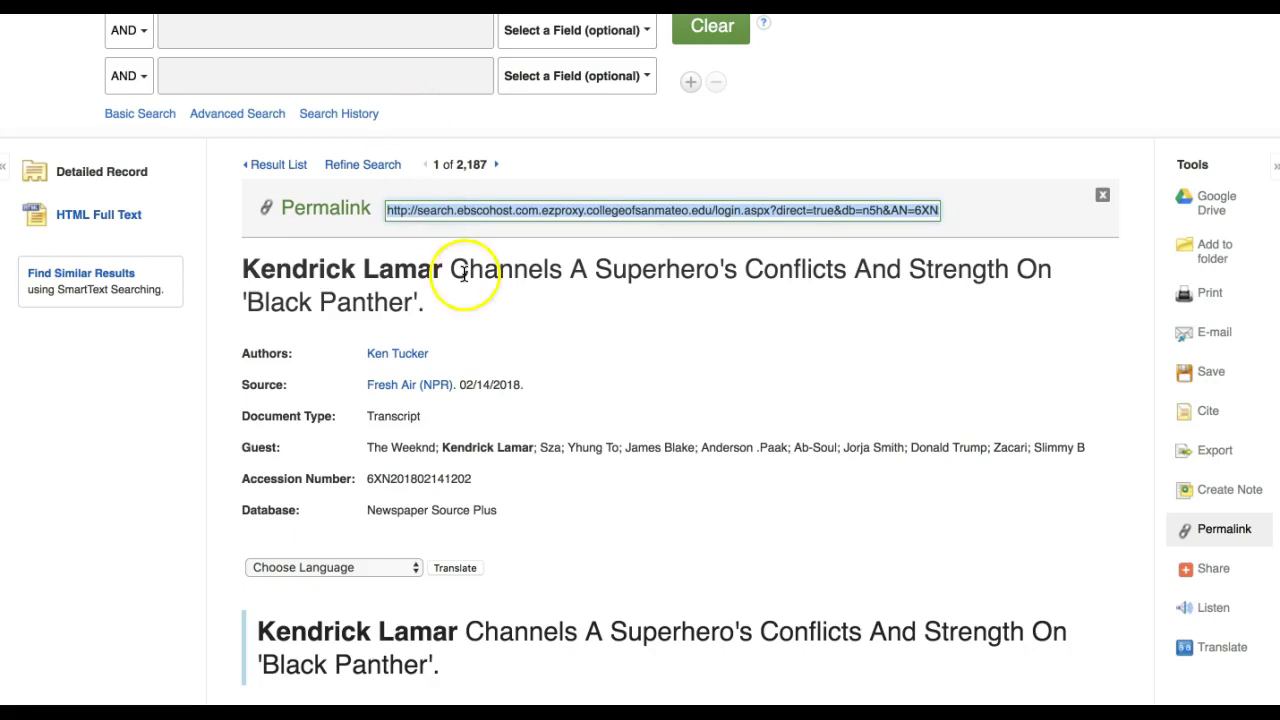
click(285, 165)
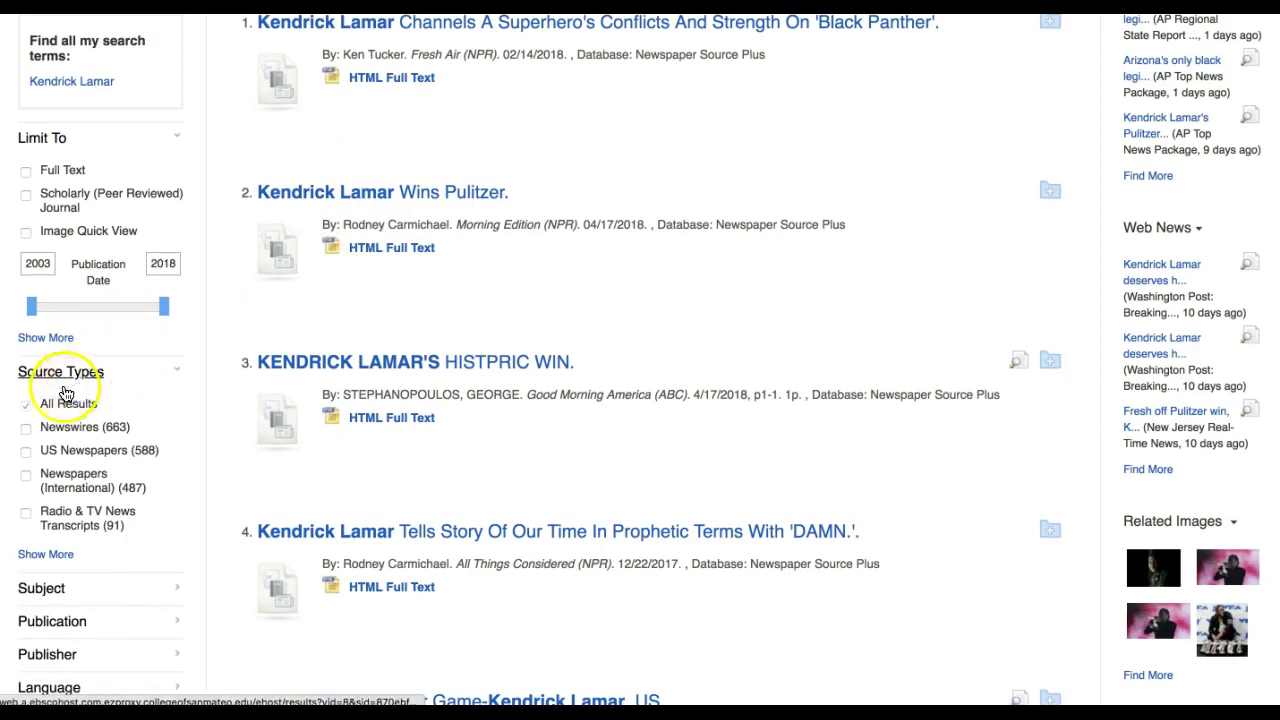
scroll(367, 340, up, 2)
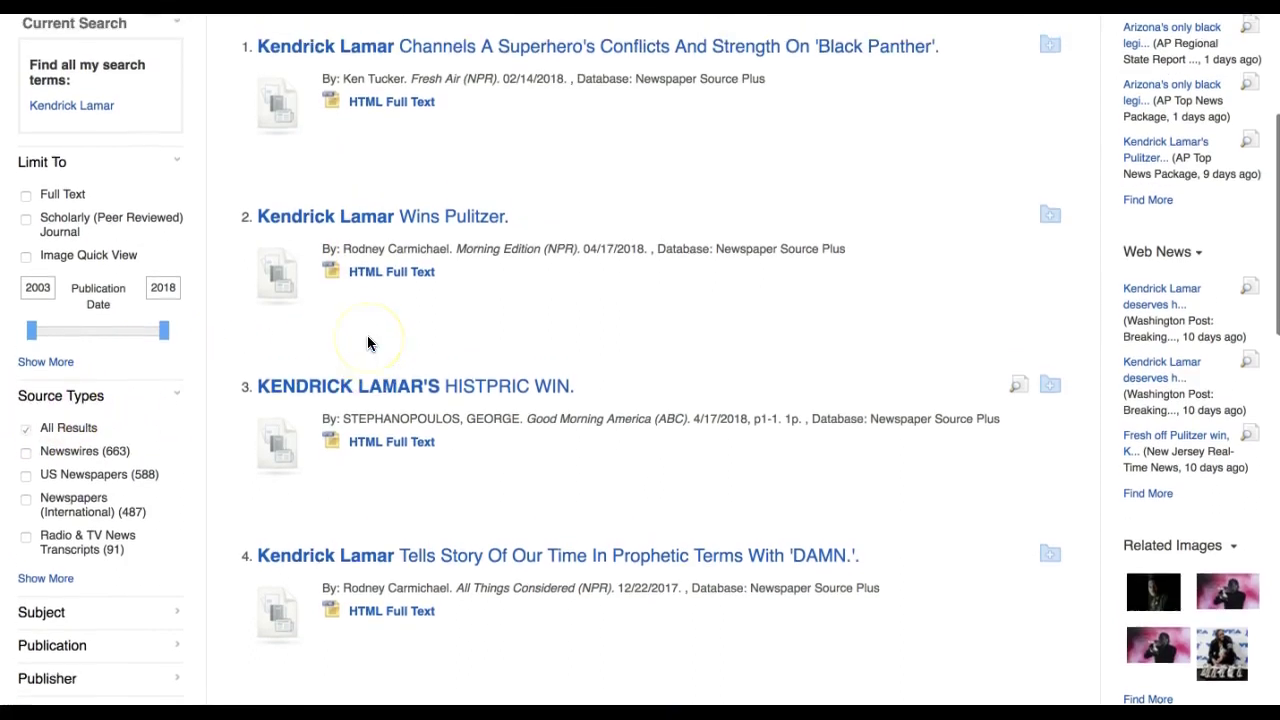
scroll(367, 342, up, 6)
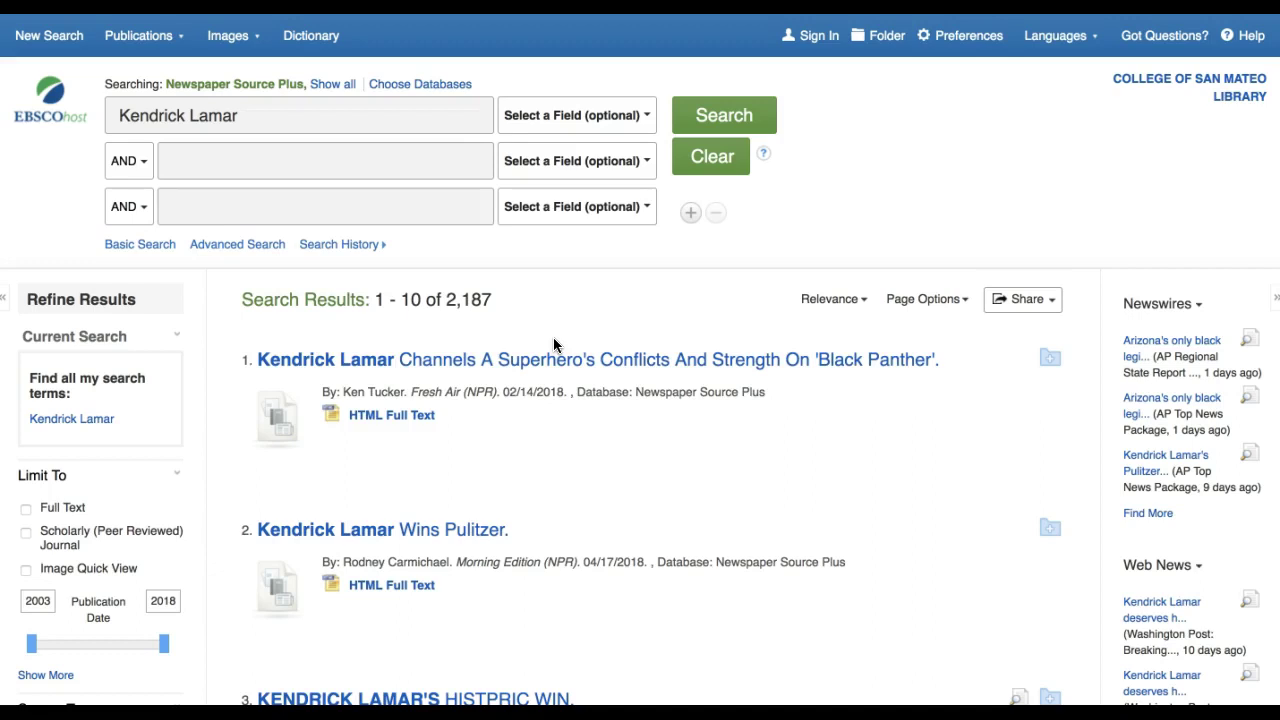
scroll(554, 344, down, 5)
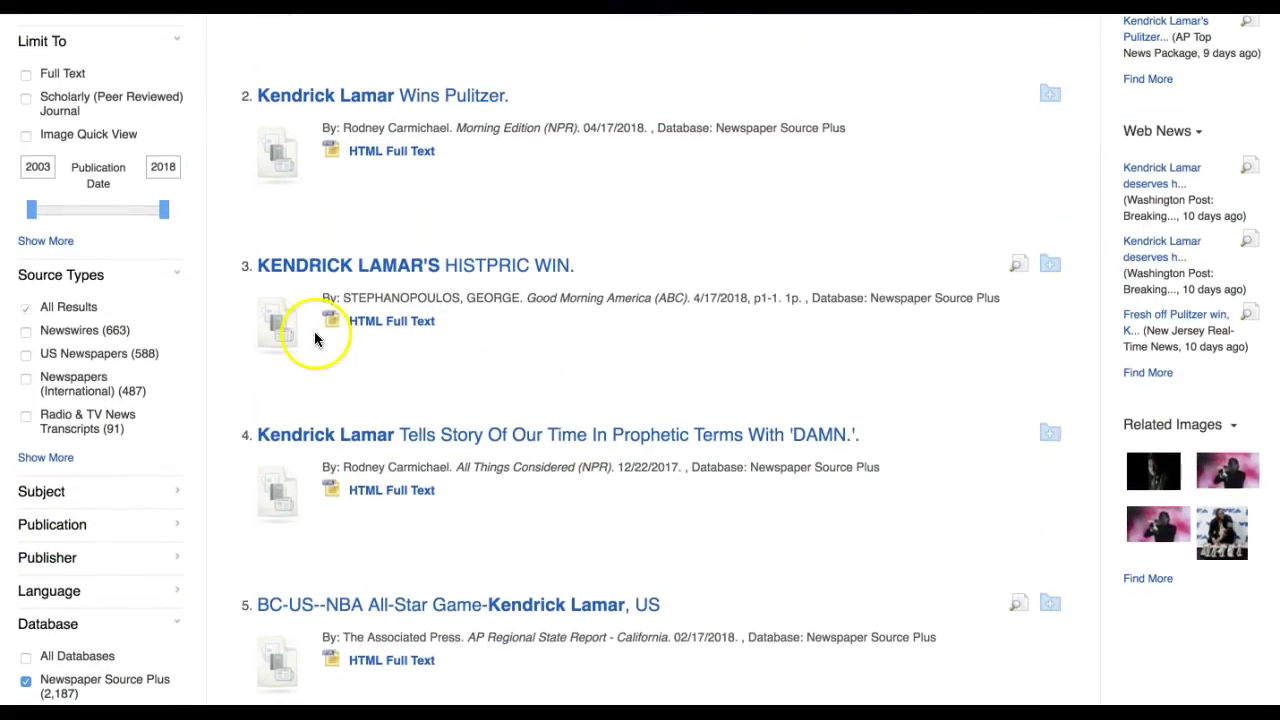
scroll(110, 455, down, 2)
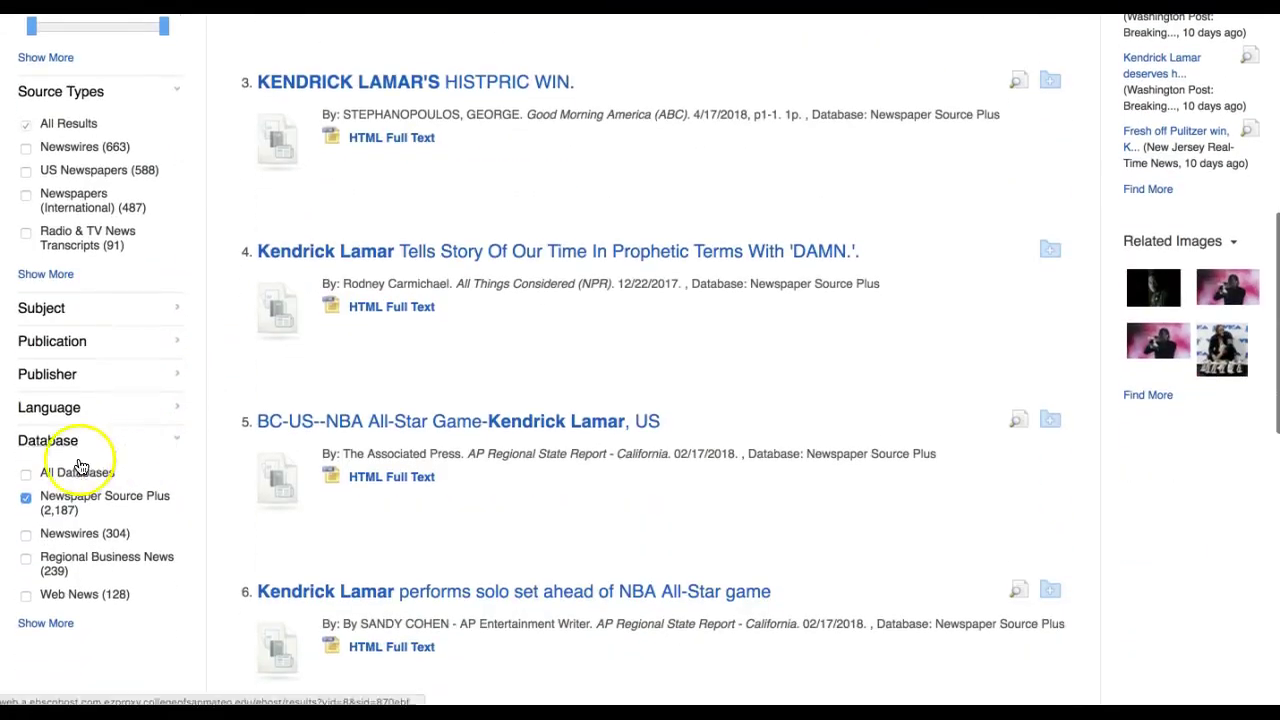
- Uncheck the Newspaper Source Plus database limit to show all 2,858 results
click(25, 498)
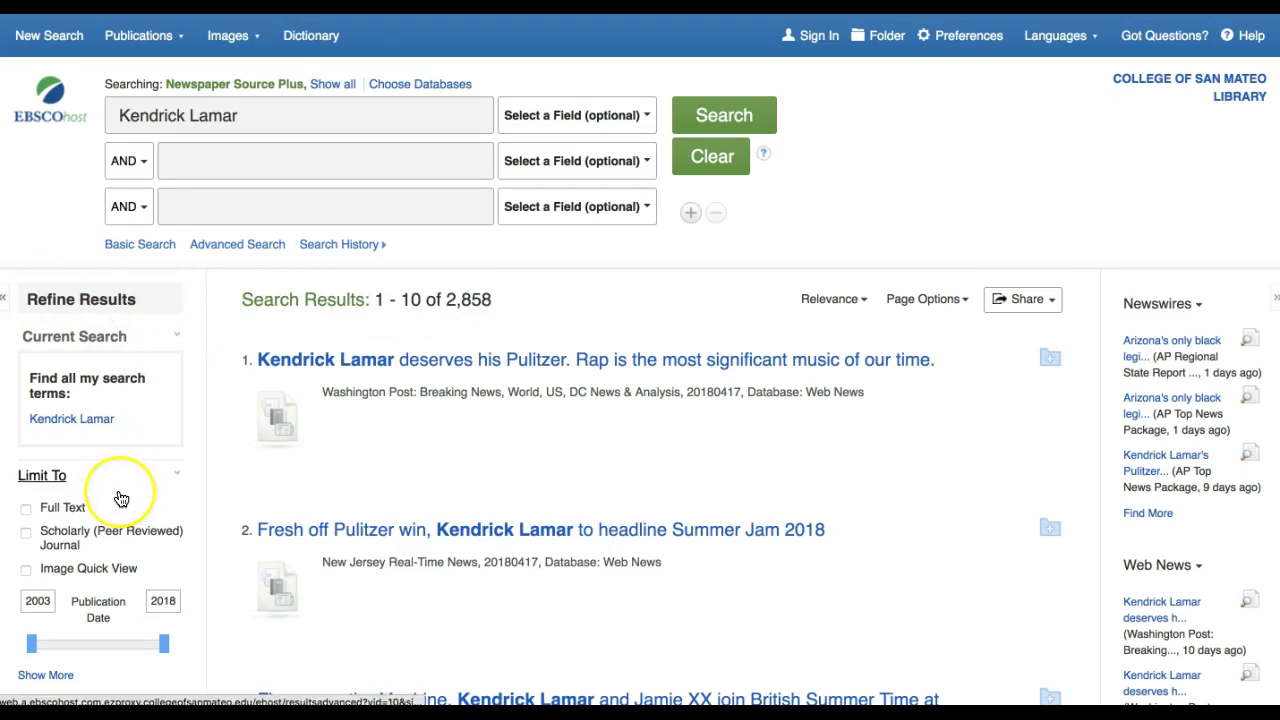
- Set the Publication Date start year to 2018, narrowing the results to 461
scroll(120, 492, down, 5)
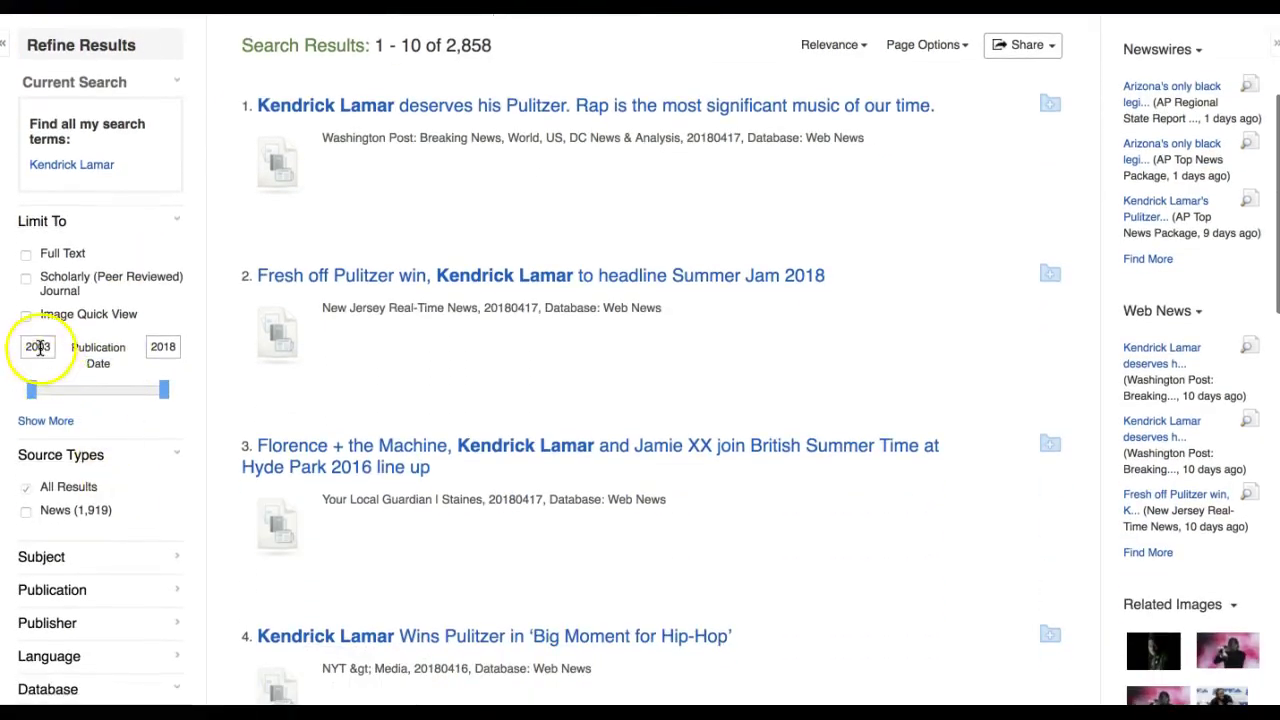
double_click(37, 346)
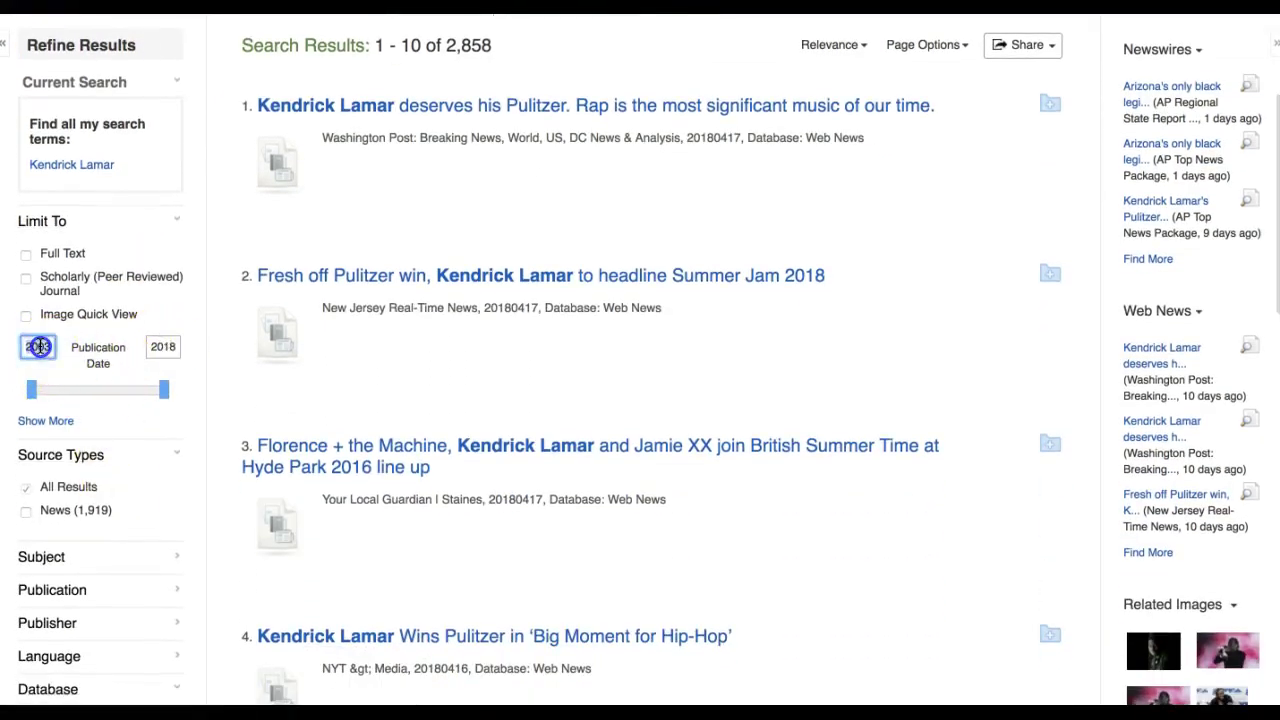
text(2)
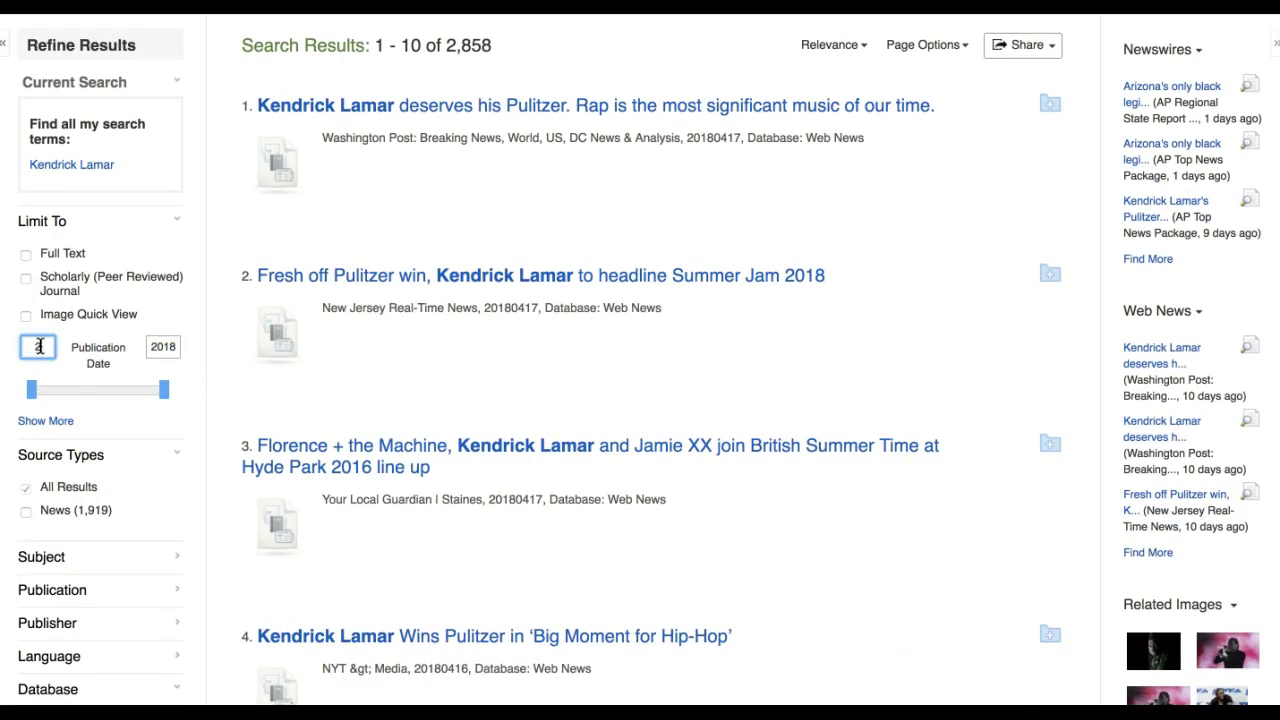
text(018)
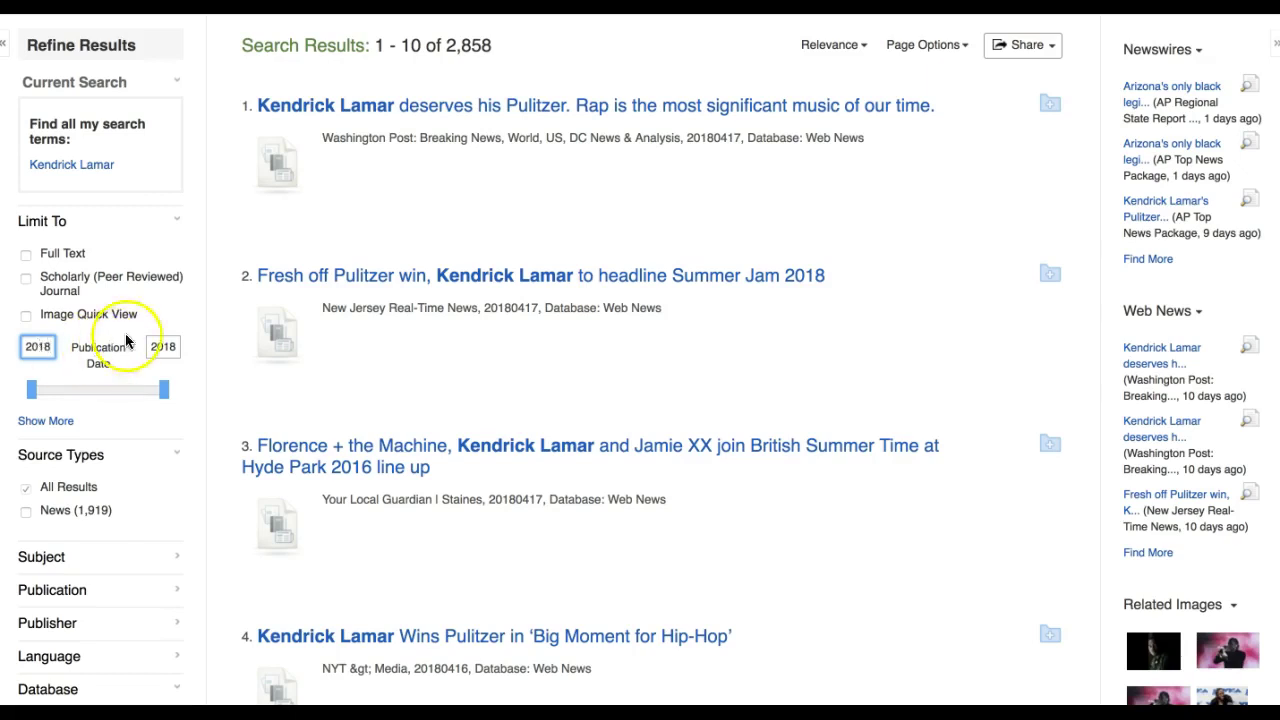
click(180, 318)
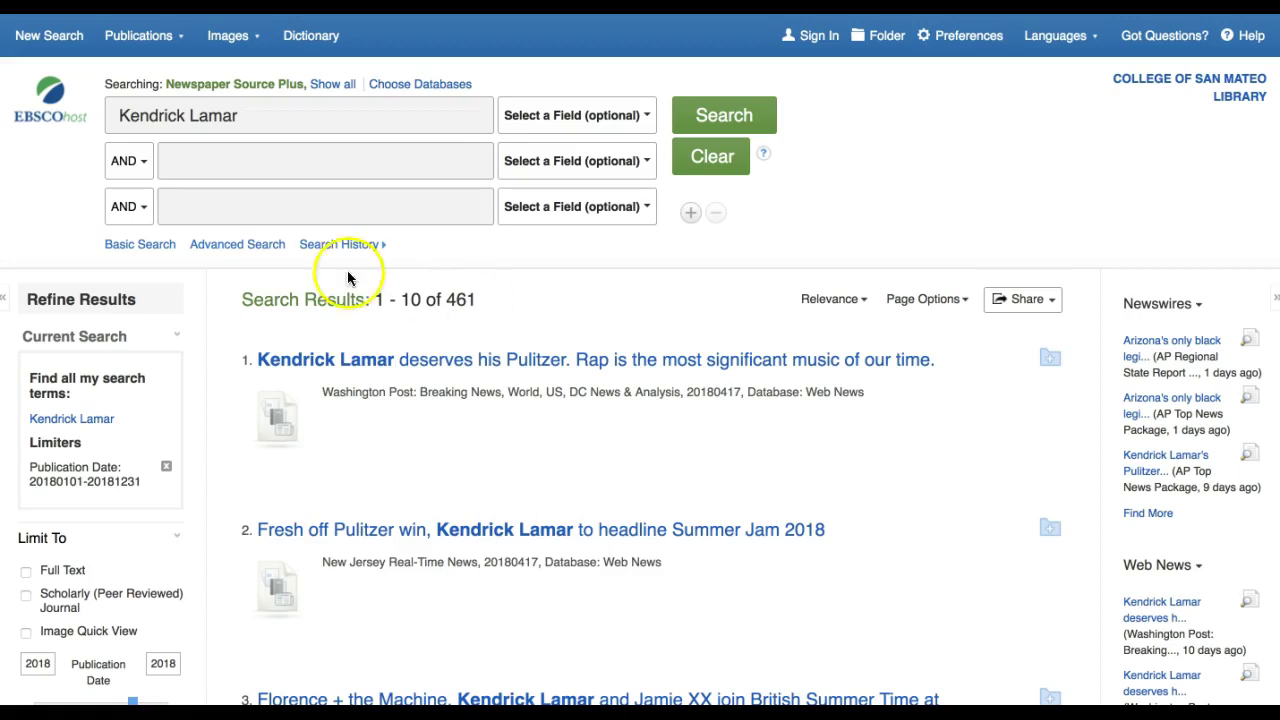
scroll(107, 534, down, 3)
scroll(107, 534, down, 10)
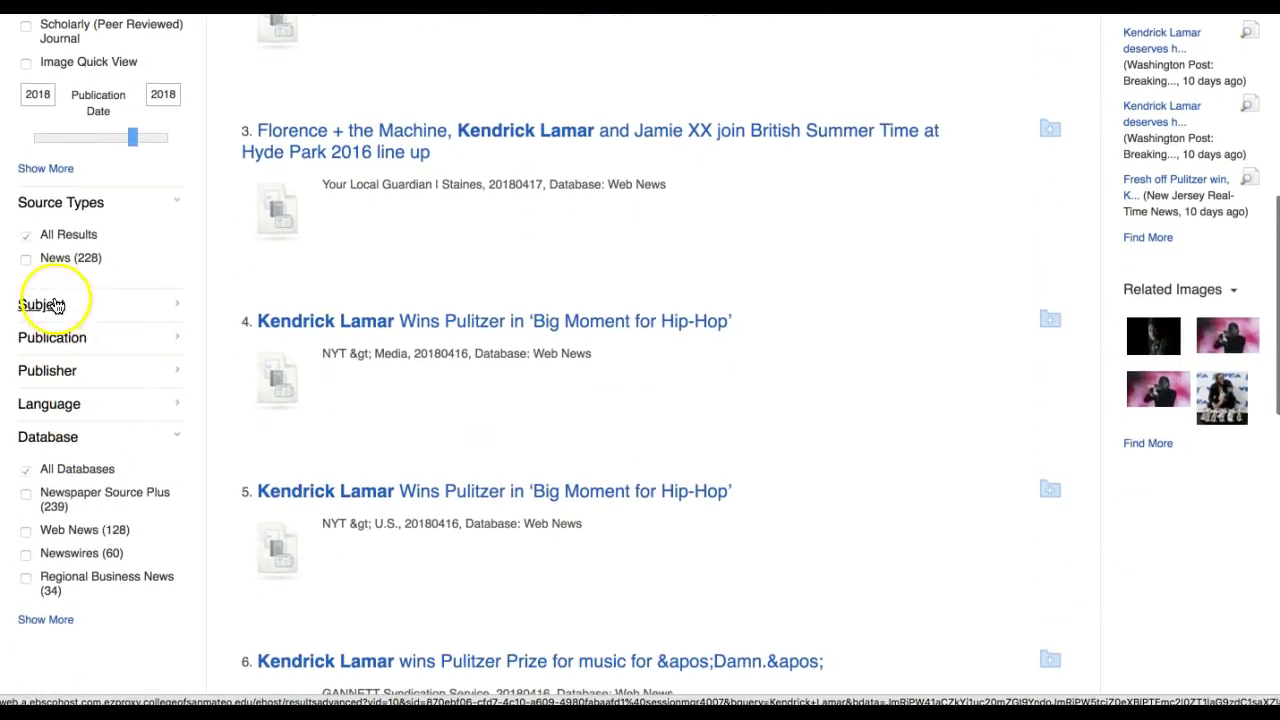
click(166, 305)
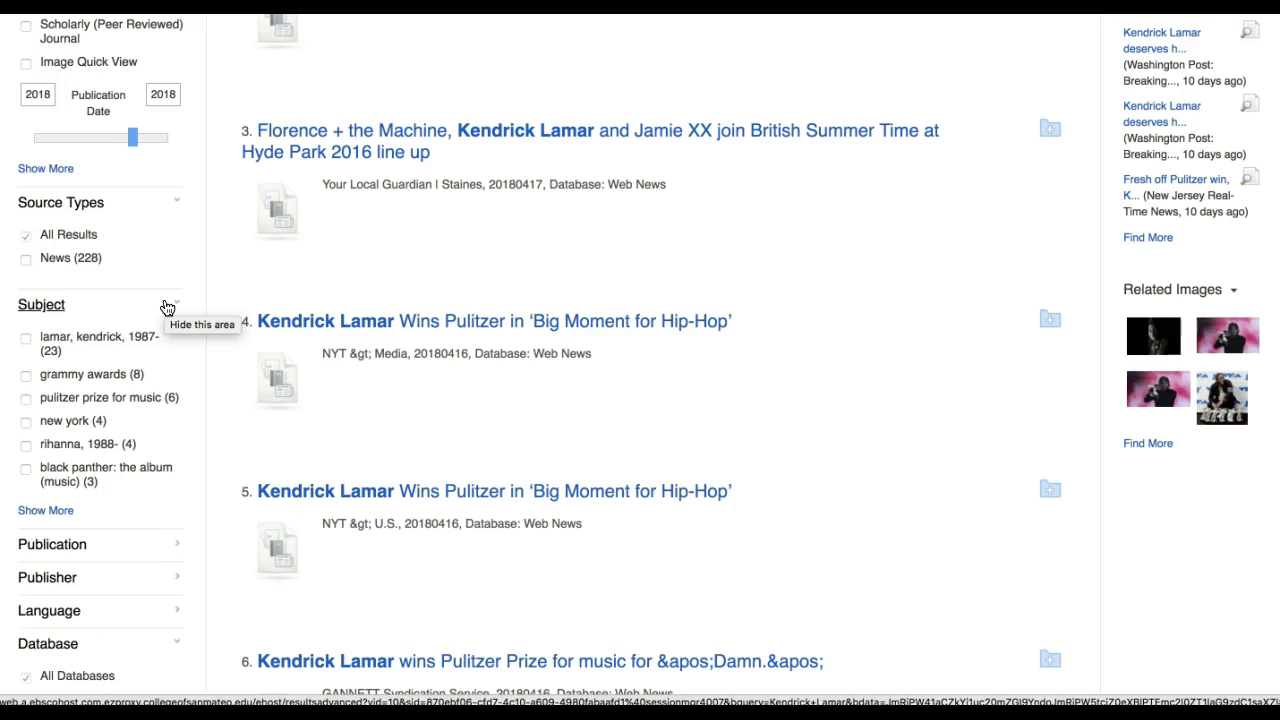
click(167, 306)
click(113, 376)
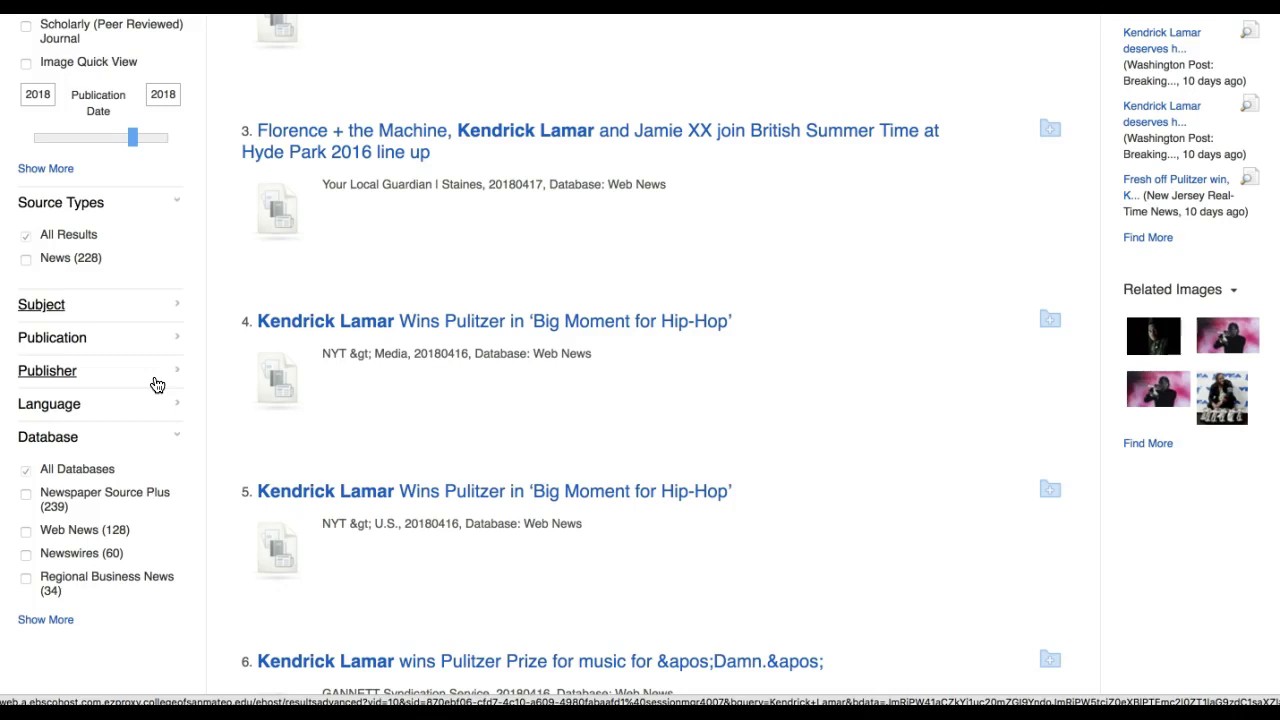
- Limit the 2018 results to Newspaper Source Plus (239) and open the Fresh Air 'Black Panther' record
click(26, 497)
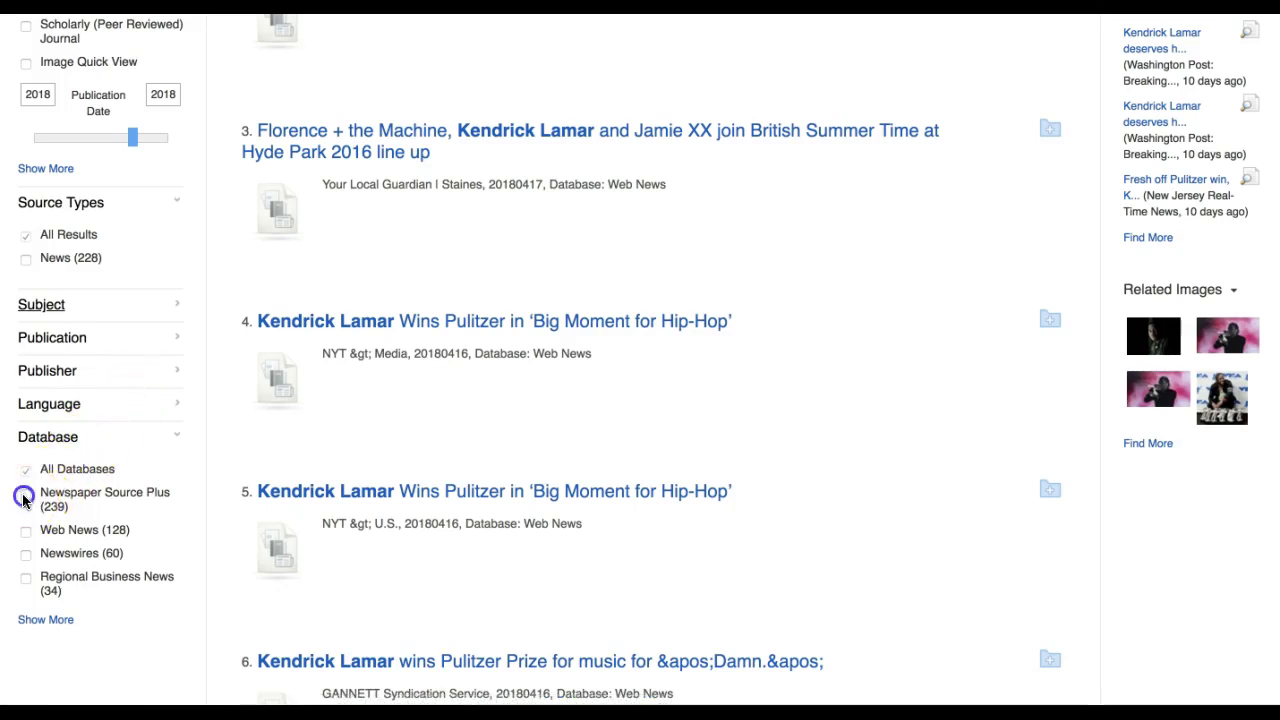
click(523, 417)
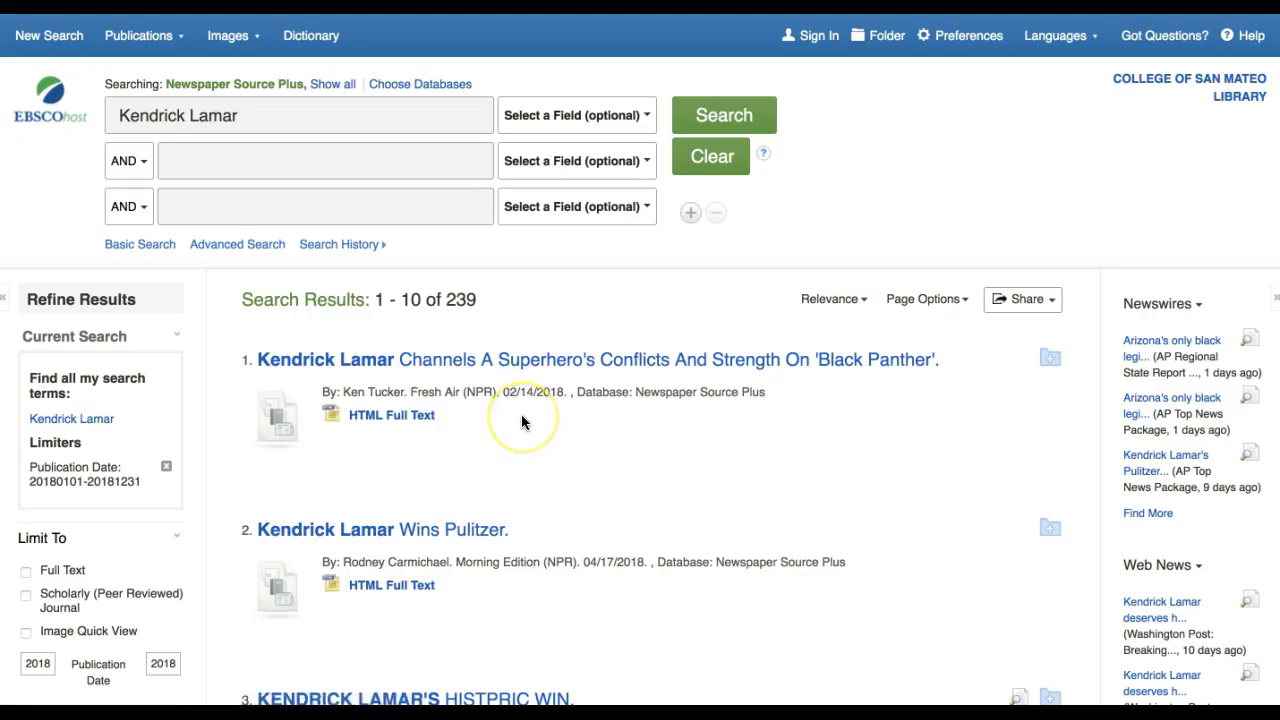
click(543, 371)
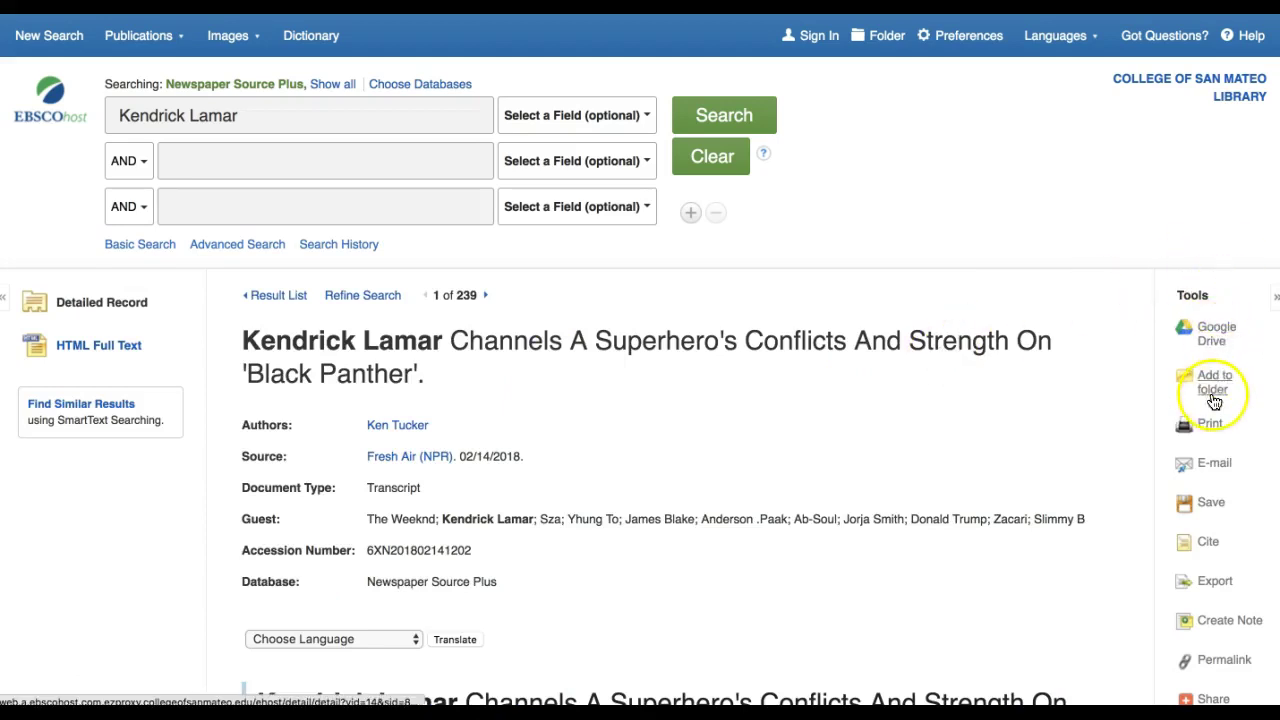
scroll(1209, 443, down, 5)
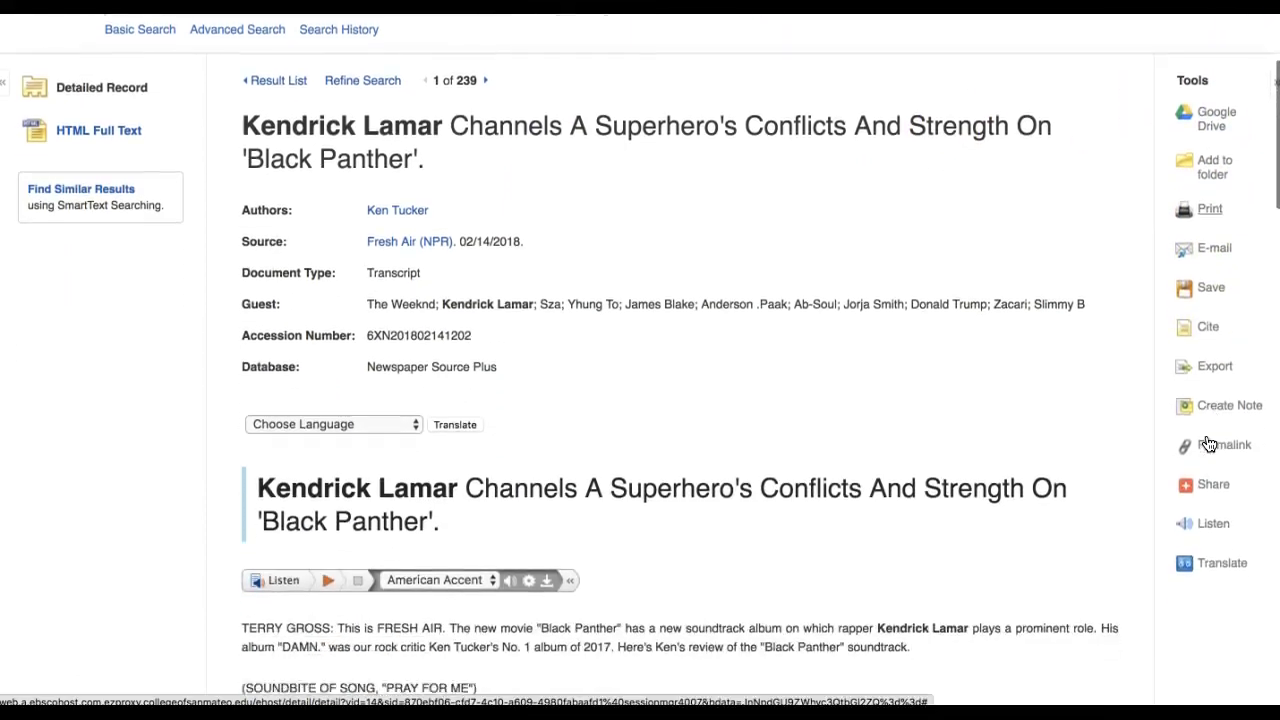